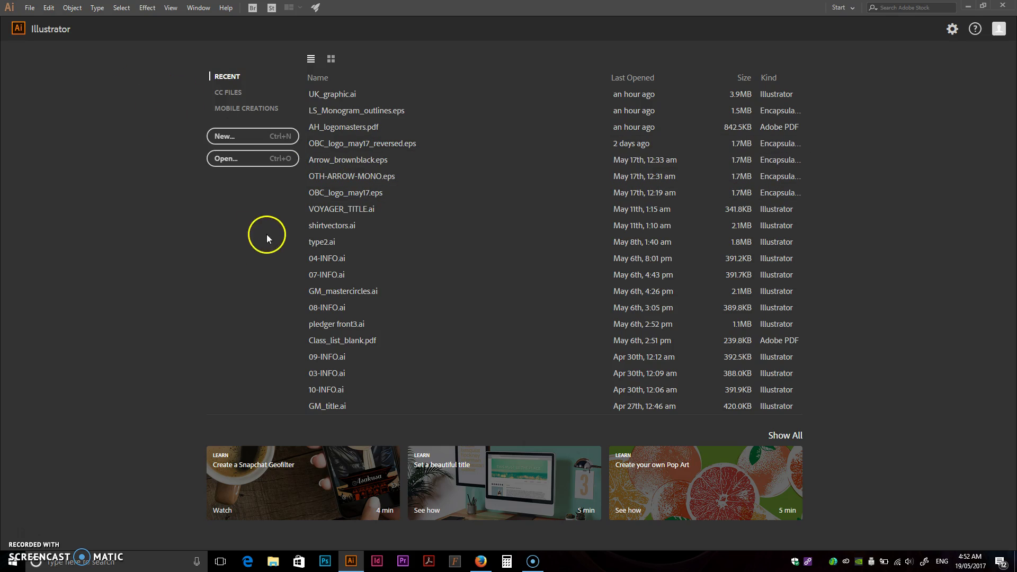
Create a new blank A4 print document, 210 x 297 mm, in portrait orientation with CMYK color.
{"action": "left_click", "coordinate": [255, 146]}
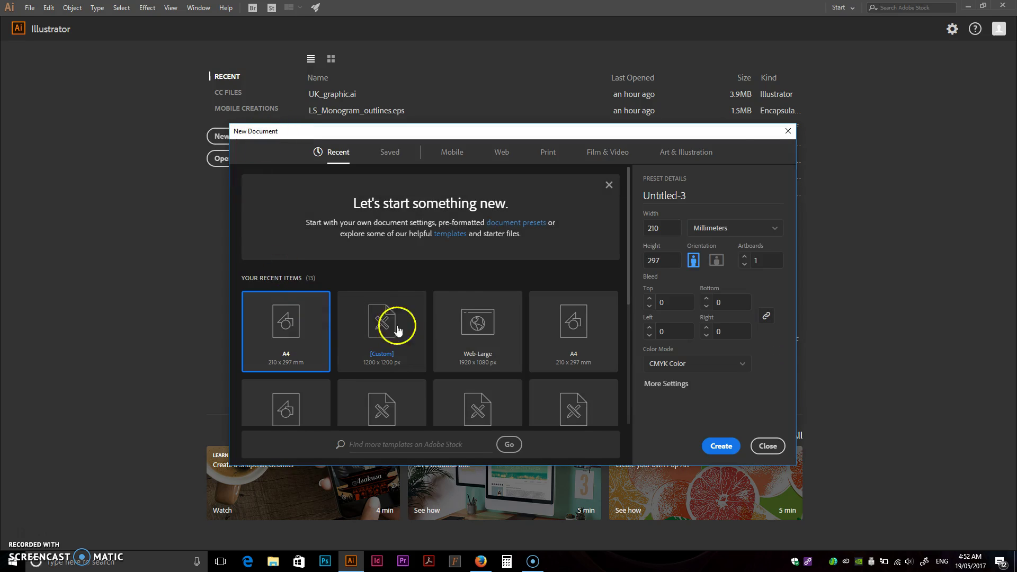
{"action": "left_click_drag", "start_coordinate": [562, 130], "coordinate": [563, 80]}
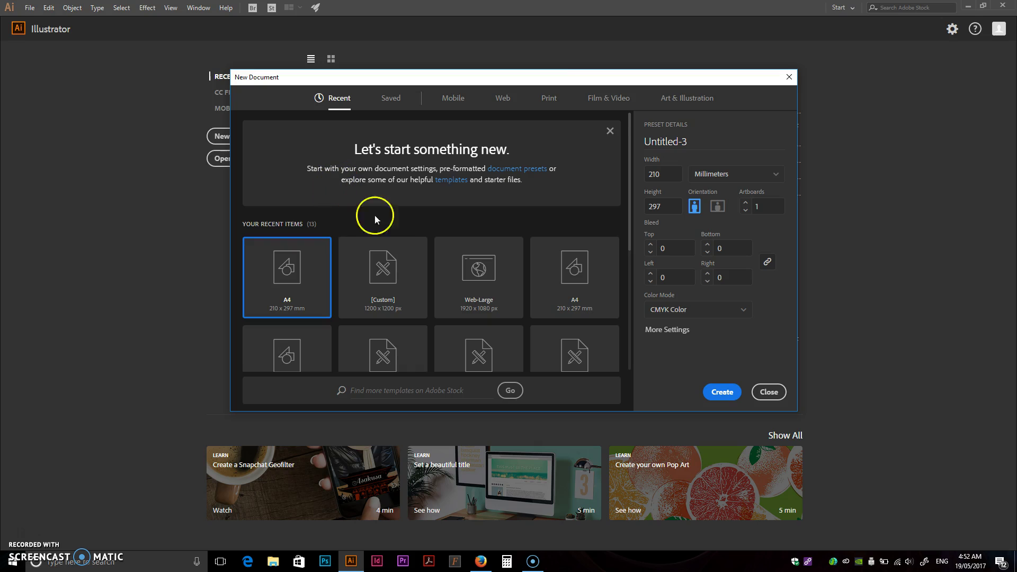
{"action": "left_click", "coordinate": [552, 100]}
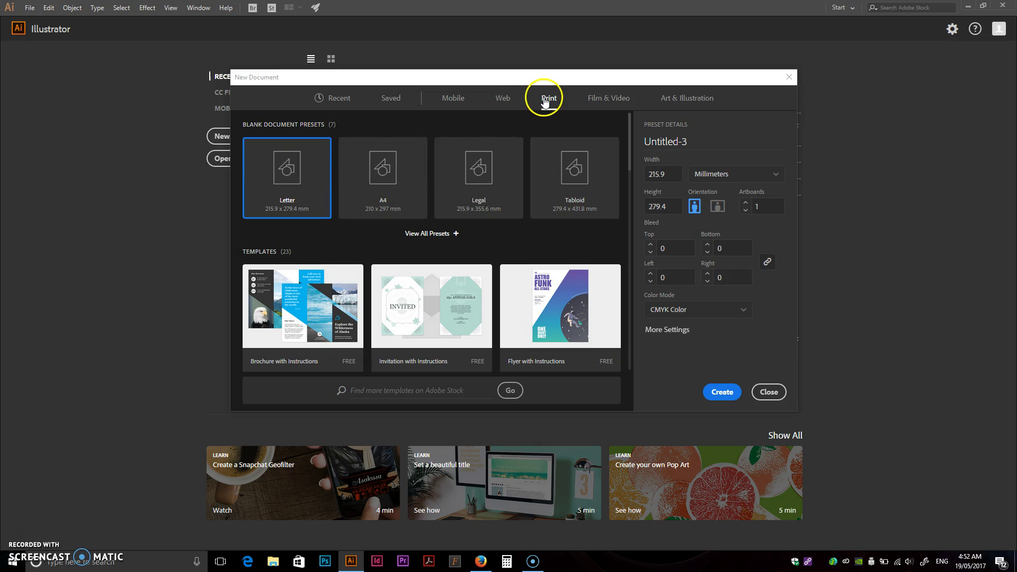
{"action": "left_click", "coordinate": [397, 170]}
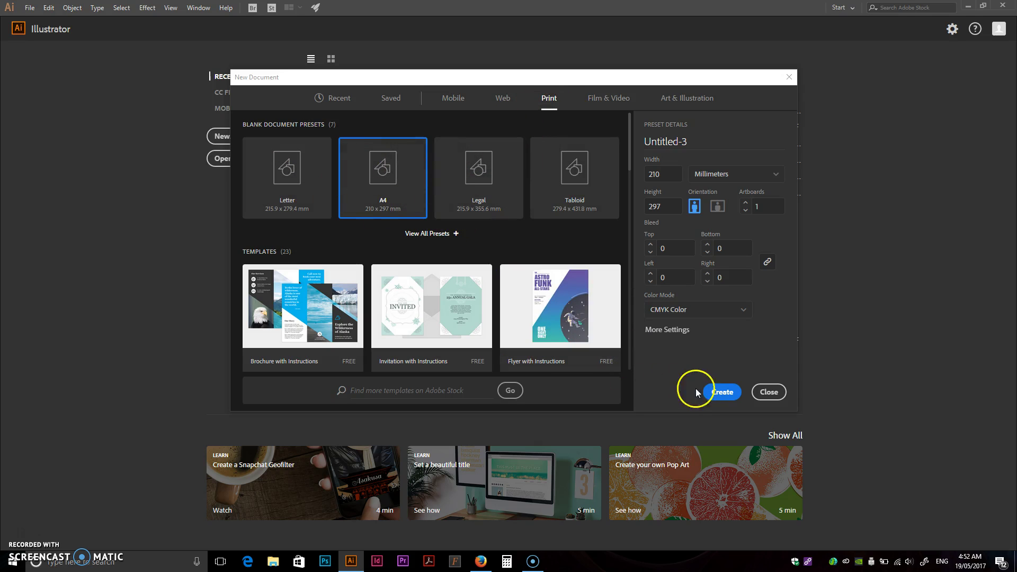
{"action": "left_click", "coordinate": [731, 392]}
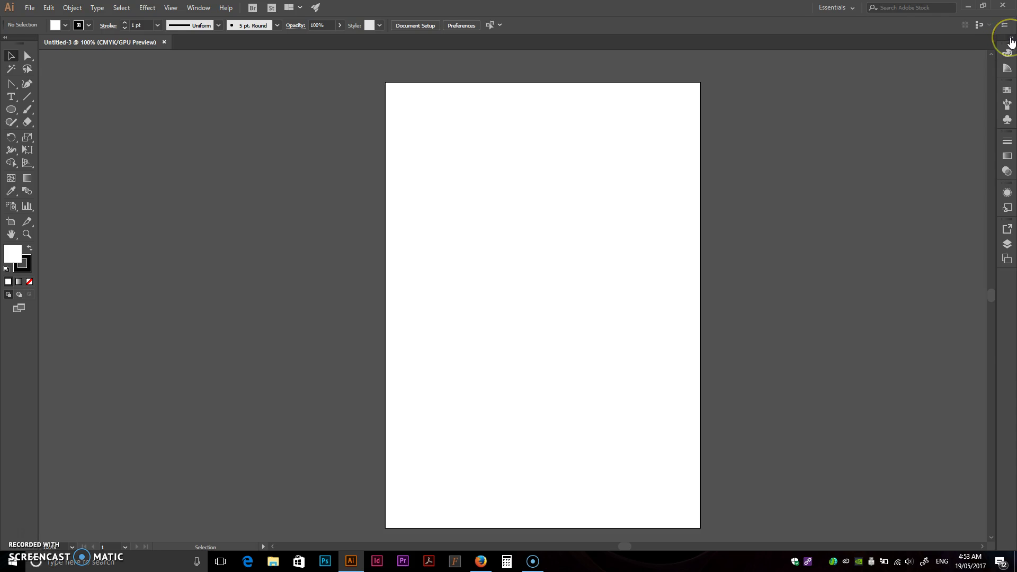
Expand the collapsed panel dock and show the color swatches in place of the symbols.
{"action": "left_click", "coordinate": [1011, 39]}
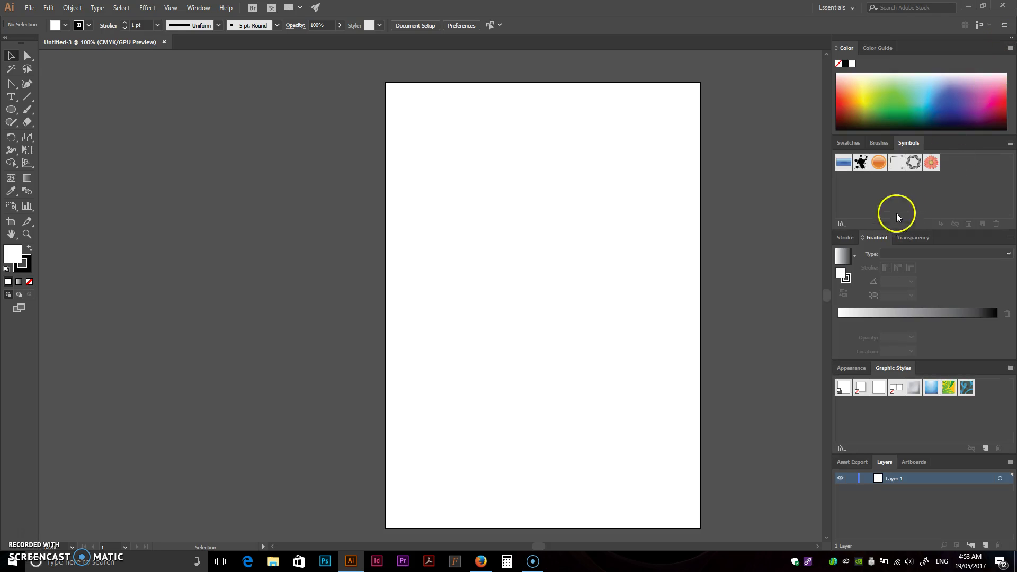
{"action": "left_click", "coordinate": [848, 144]}
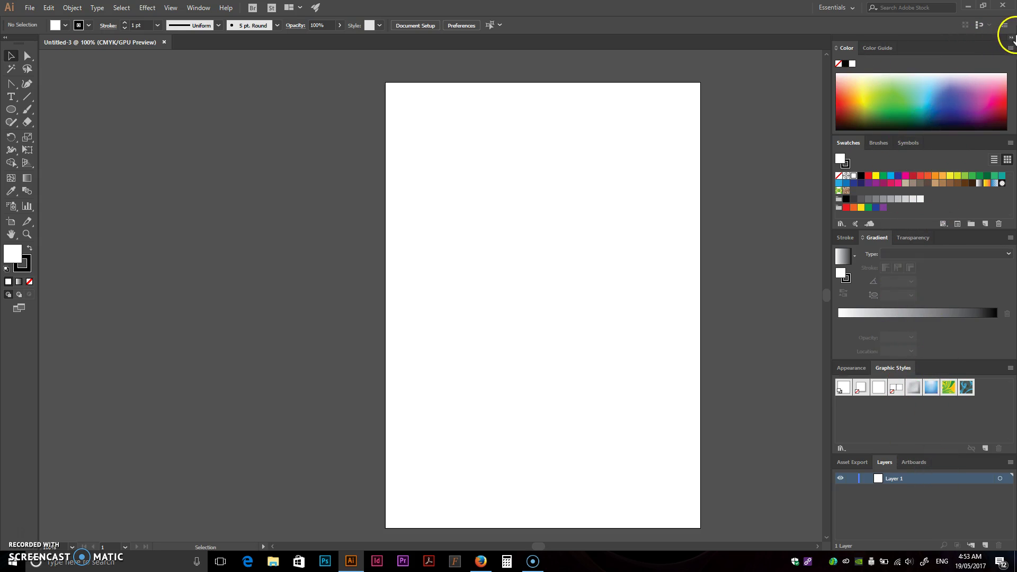
{"action": "left_click", "coordinate": [1011, 37]}
{"action": "left_click", "coordinate": [1012, 38]}
{"action": "left_click", "coordinate": [1012, 39]}
{"action": "left_click", "coordinate": [1012, 38]}
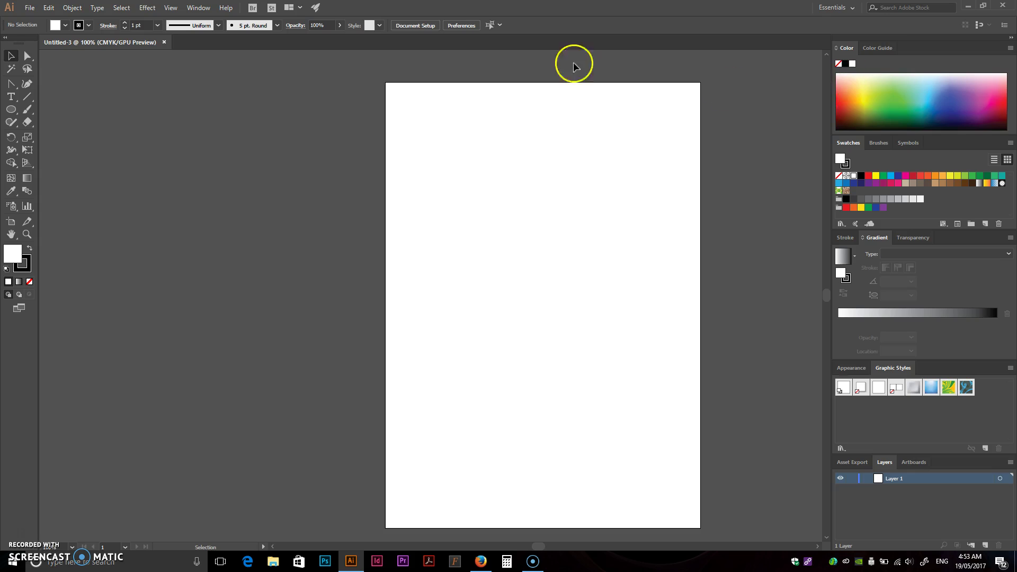
{"action": "left_click", "coordinate": [30, 8]}
{"action": "left_click", "coordinate": [38, 9]}
{"action": "left_click", "coordinate": [44, 8]}
{"action": "left_click", "coordinate": [52, 7]}
{"action": "left_click", "coordinate": [67, 7]}
{"action": "left_click", "coordinate": [78, 6]}
{"action": "left_click", "coordinate": [112, 6]}
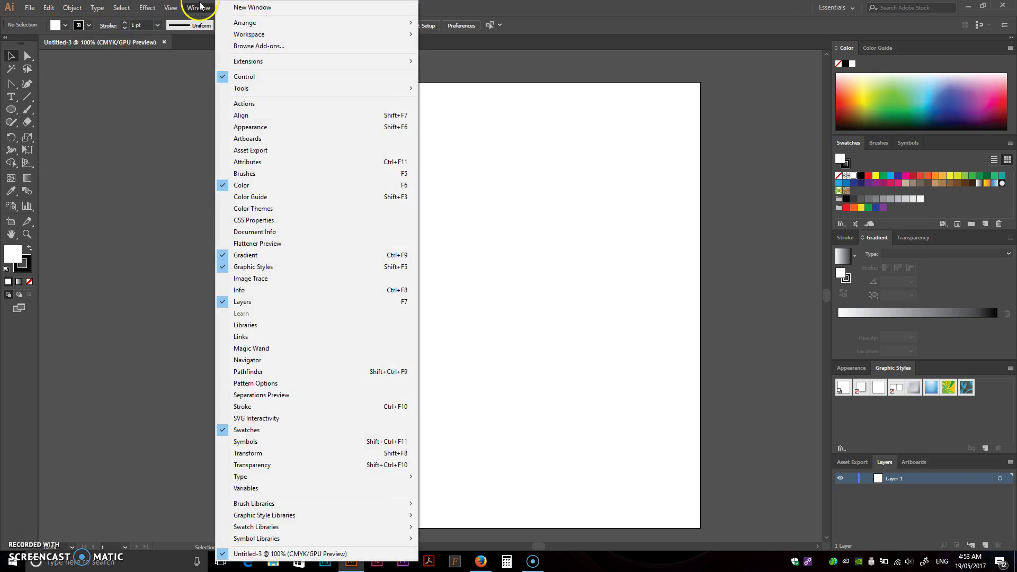
{"action": "key", "text": "Escape"}
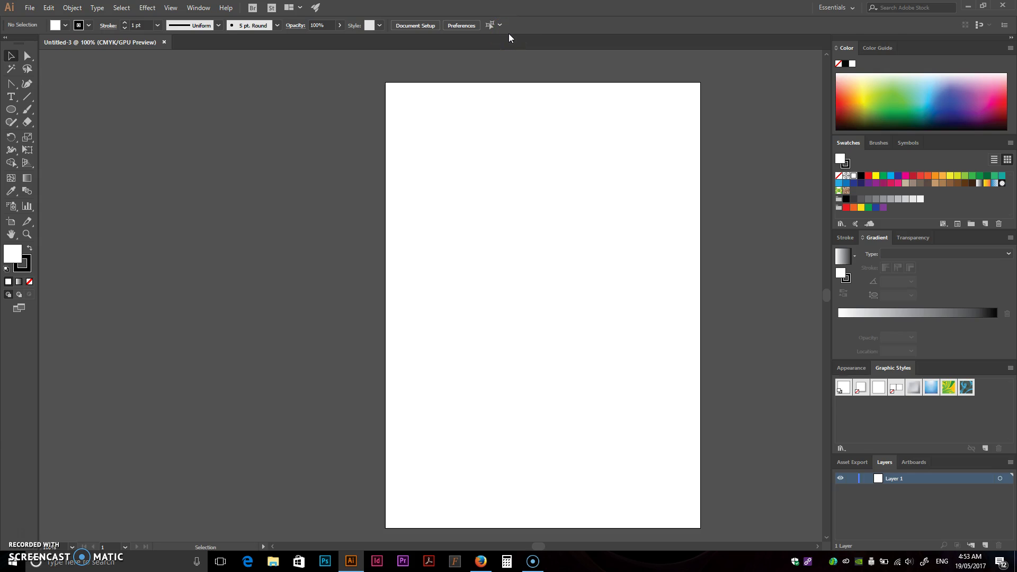
{"action": "left_click_drag", "start_coordinate": [629, 300], "coordinate": [521, 282]}
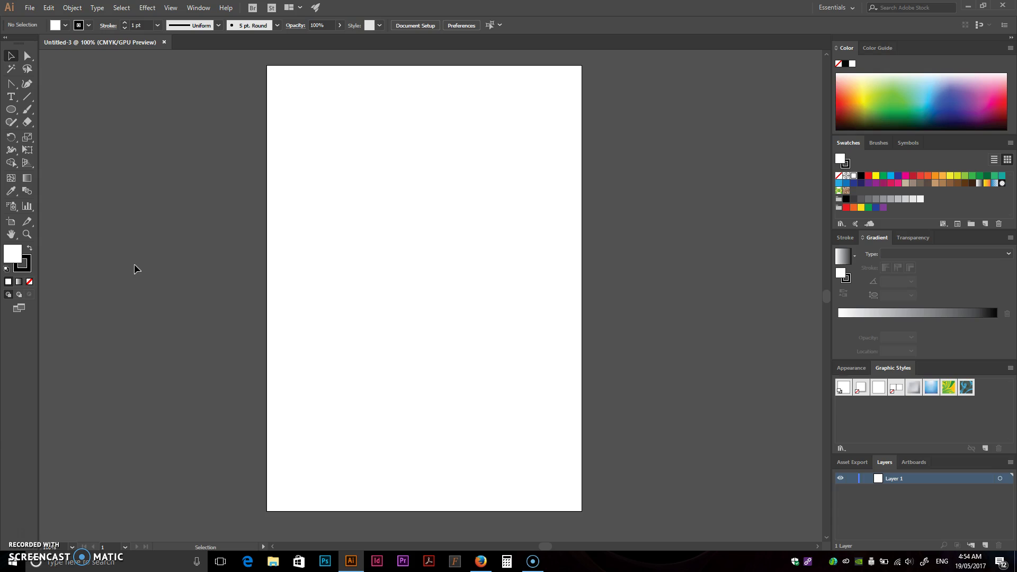
Draw a rectangle about 104 mm wide and 83 mm high on the upper part of the page.
{"action": "key", "text": "p"}
{"action": "key", "text": "m"}
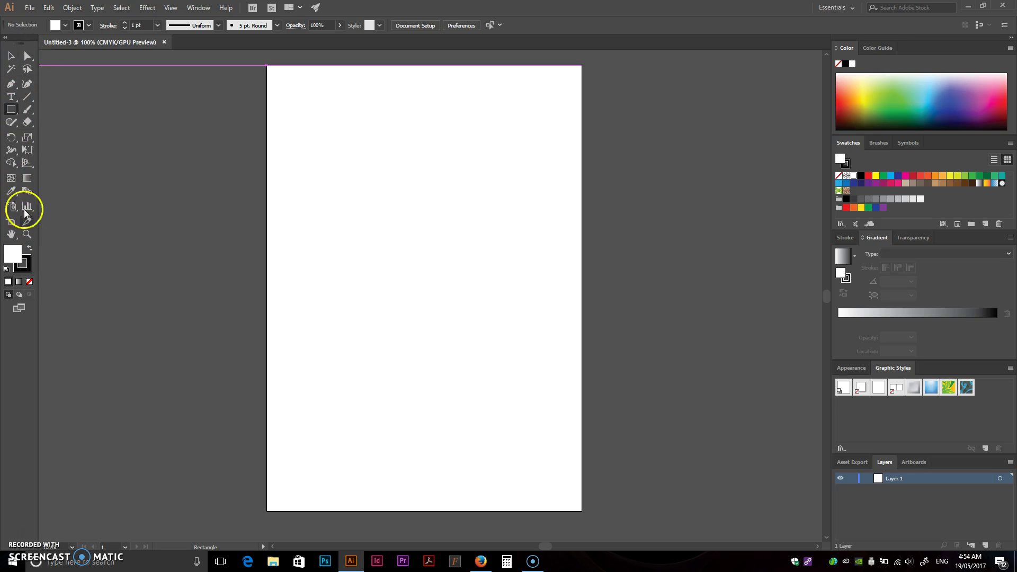
{"action": "left_click", "coordinate": [5, 37]}
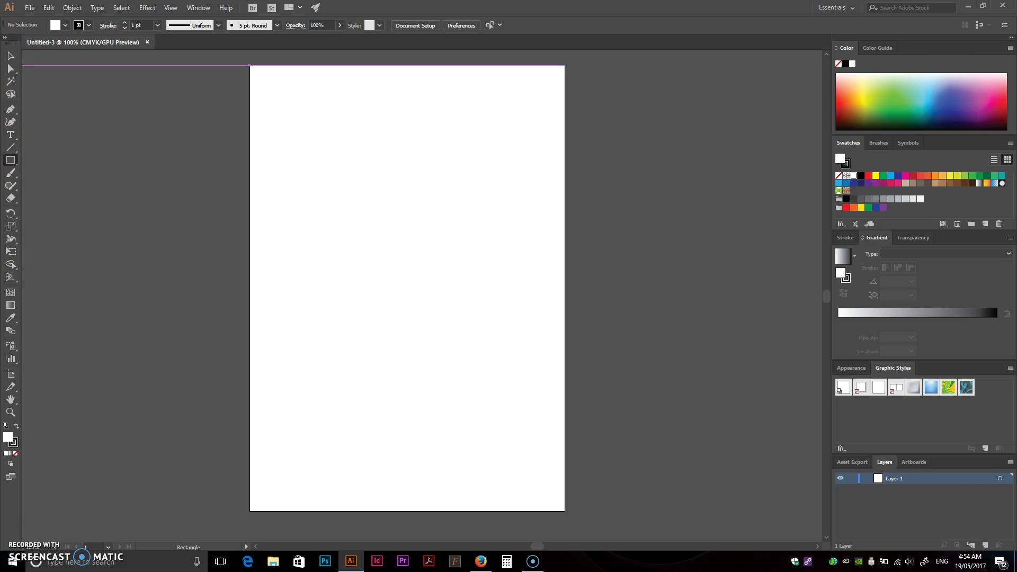
{"action": "left_click", "coordinate": [6, 38]}
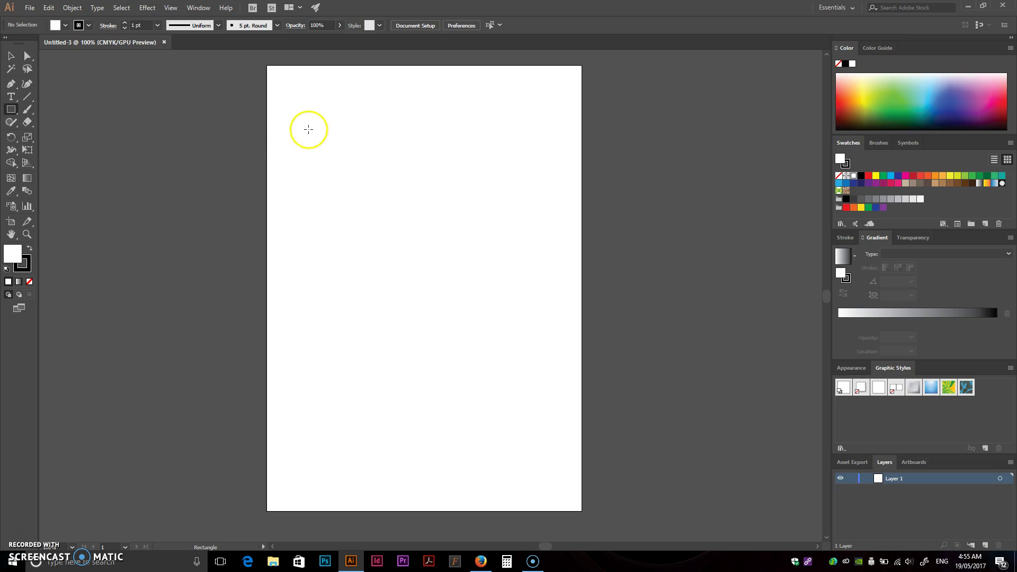
{"action": "left_click_drag", "start_coordinate": [318, 117], "coordinate": [474, 241]}
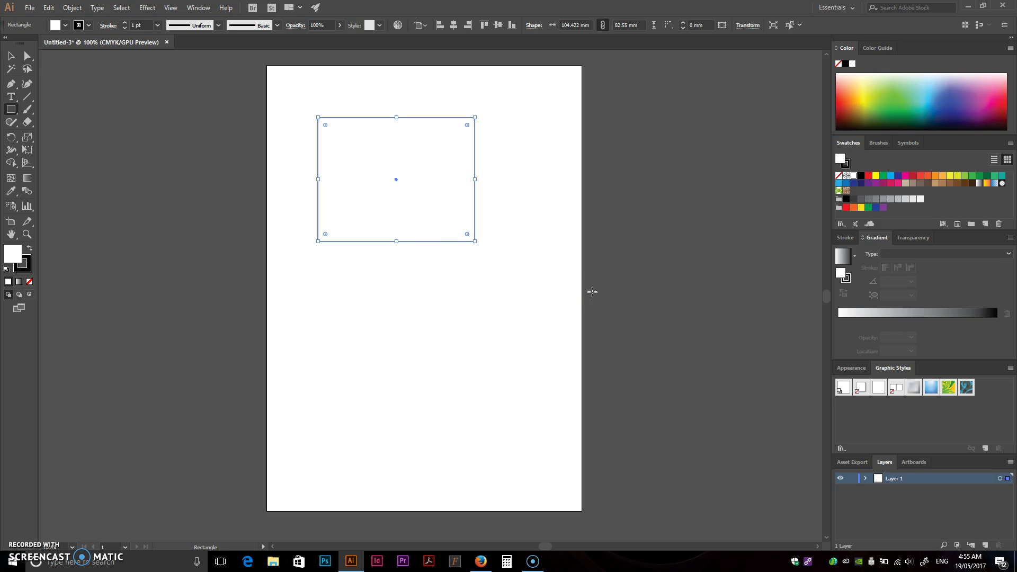
Draw a series of overlapping rectangles in various sizes across the page and beyond its edges.
{"action": "left_click_drag", "start_coordinate": [355, 264], "coordinate": [447, 385]}
{"action": "left_click_drag", "start_coordinate": [503, 259], "coordinate": [582, 365]}
{"action": "left_click_drag", "start_coordinate": [277, 284], "coordinate": [313, 363]}
{"action": "mouse_move", "coordinate": [243, 222]}
{"action": "left_mouse_down"}
{"action": "mouse_move", "coordinate": [291, 278]}
{"action": "mouse_move", "coordinate": [401, 183]}
{"action": "left_mouse_up"}
{"action": "left_click_drag", "start_coordinate": [447, 158], "coordinate": [536, 259]}
{"action": "left_click_drag", "start_coordinate": [396, 242], "coordinate": [482, 349]}
{"action": "left_click_drag", "start_coordinate": [277, 289], "coordinate": [390, 390]}
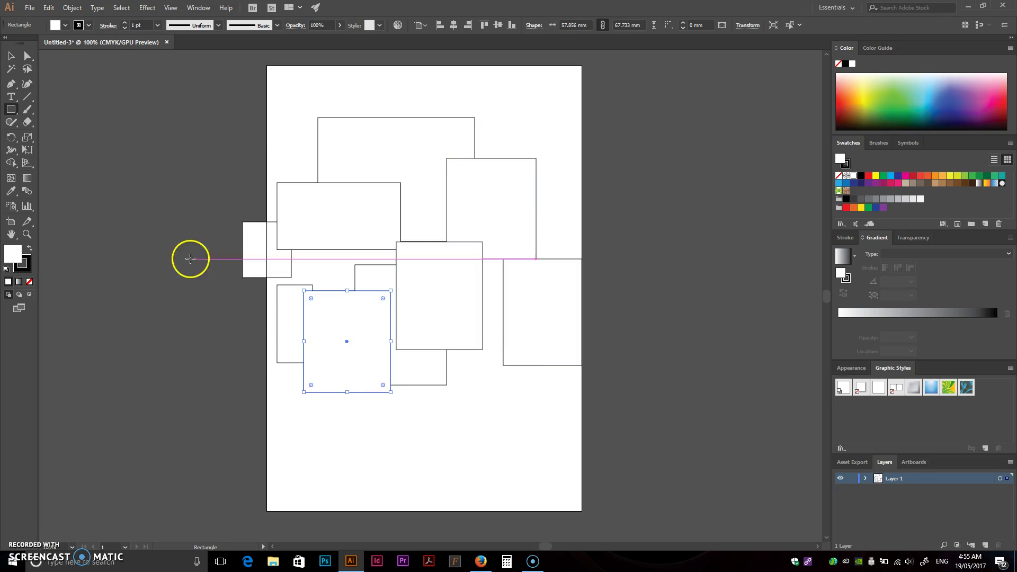
{"action": "left_click_drag", "start_coordinate": [191, 259], "coordinate": [355, 415]}
{"action": "left_click_drag", "start_coordinate": [259, 205], "coordinate": [545, 338]}
{"action": "left_click_drag", "start_coordinate": [297, 379], "coordinate": [601, 465]}
{"action": "left_click_drag", "start_coordinate": [439, 227], "coordinate": [671, 390]}
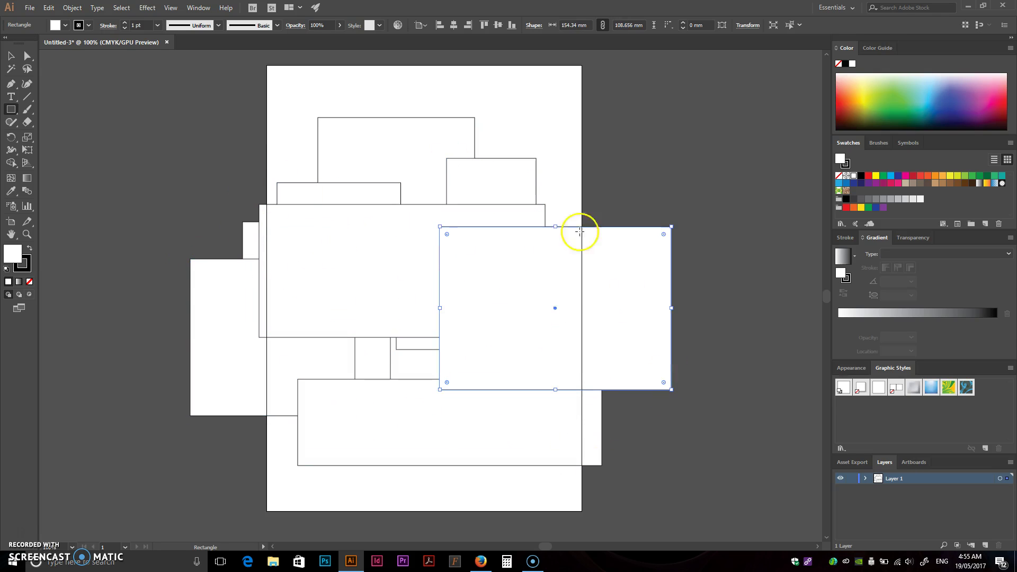
{"action": "left_click_drag", "start_coordinate": [530, 154], "coordinate": [736, 259]}
{"action": "left_click_drag", "start_coordinate": [474, 123], "coordinate": [663, 222]}
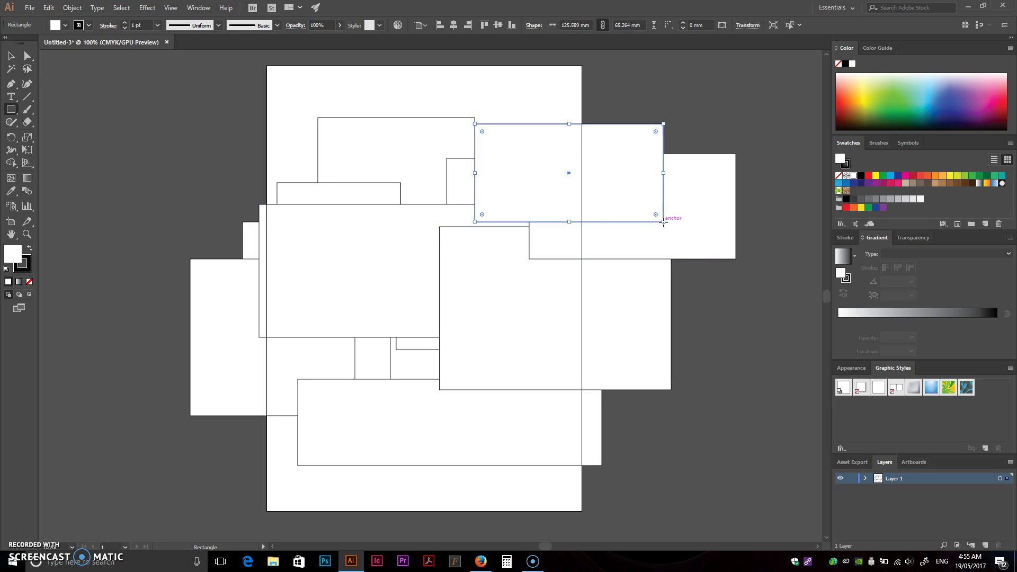
Undo all the extra rectangles, keeping only the first one on the page.
{"action": "key", "text": "ctrl+z"}
{"action": "key", "text": "ctrl+z"}
{"action": "key", "text": "ctrl+z"}
{"action": "key", "text": "ctrl+z"}
{"action": "key", "text": "ctrl+z"}
{"action": "key", "text": "ctrl+z"}
{"action": "key", "text": "ctrl+z"}
{"action": "key", "text": "ctrl+z"}
{"action": "key", "text": "ctrl+z"}
{"action": "key", "text": "ctrl+z"}
{"action": "key", "text": "ctrl+z"}
{"action": "key", "text": "ctrl+z"}
{"action": "key", "text": "ctrl+z"}
{"action": "key", "text": "ctrl+z"}
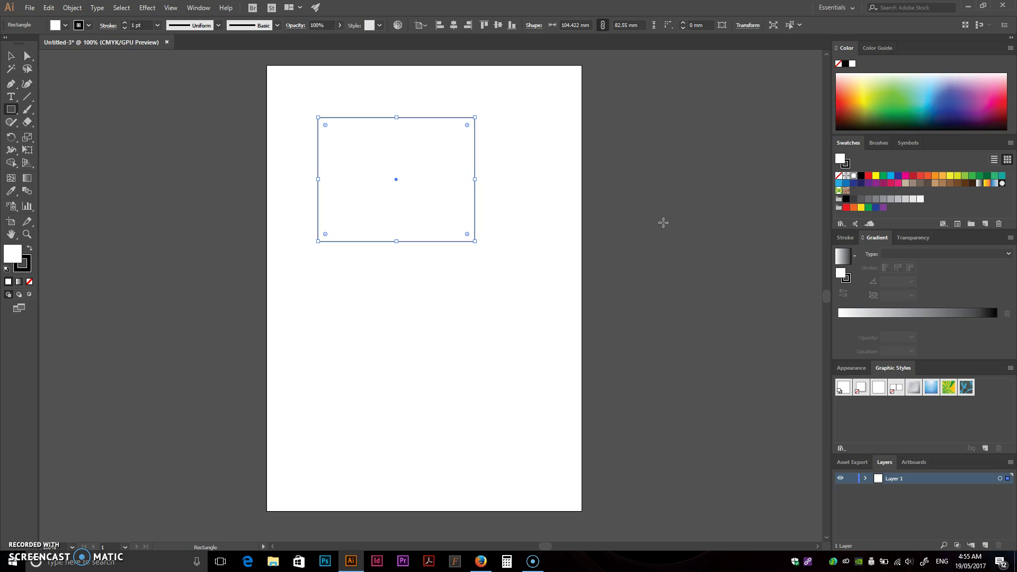
Move the rectangle down and to the right, closer to the page's middle, and deselect it.
{"action": "left_click", "coordinate": [10, 55]}
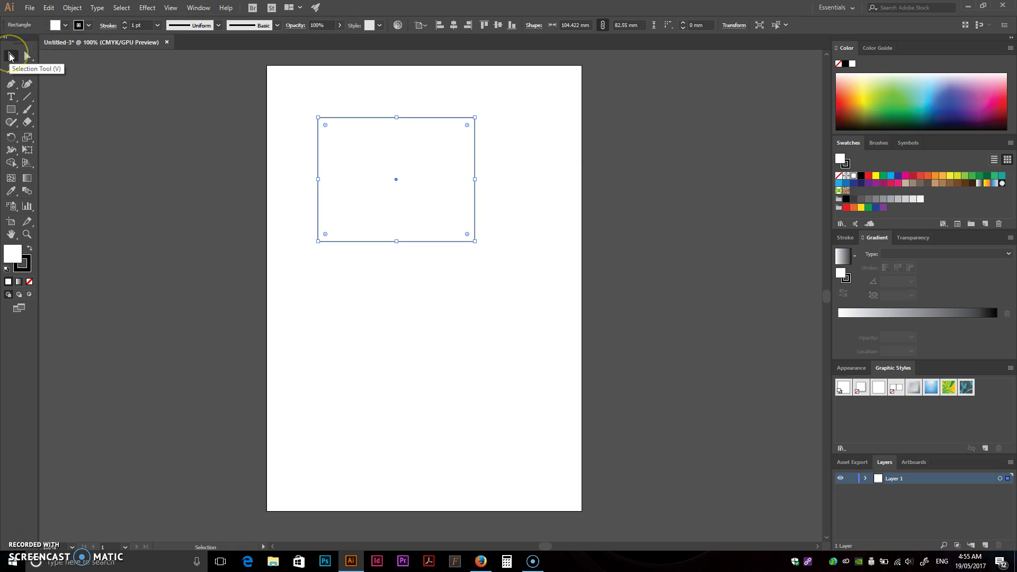
{"action": "left_click", "coordinate": [309, 95]}
{"action": "left_click_drag", "start_coordinate": [373, 170], "coordinate": [416, 232]}
{"action": "left_click", "coordinate": [165, 180]}
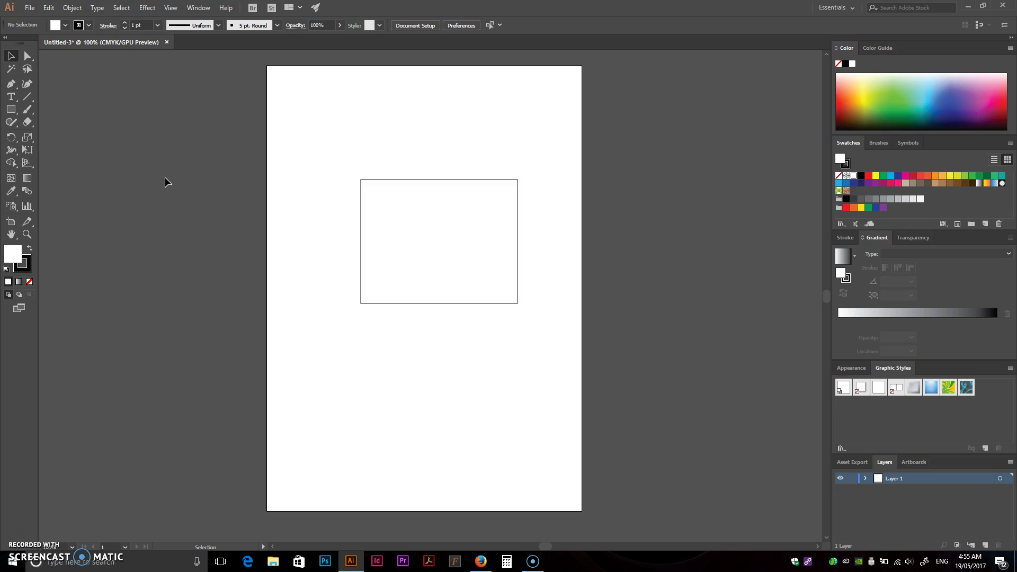
Examine the rectangle's anchor points with the Direct Selection tool, selecting all of them together and each corner individually.
{"action": "left_click", "coordinate": [28, 55]}
{"action": "left_click_drag", "start_coordinate": [315, 145], "coordinate": [595, 369]}
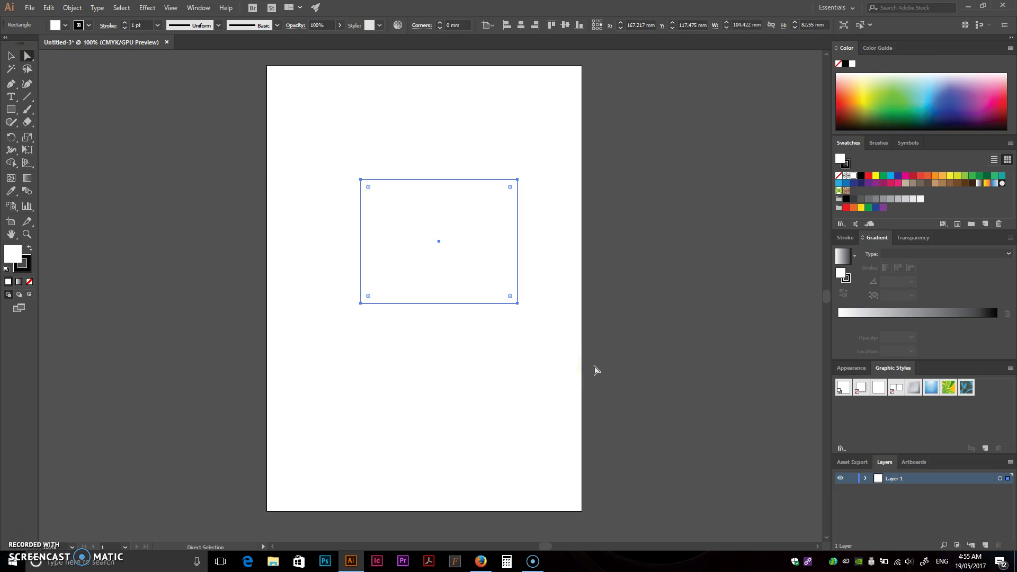
{"action": "scroll", "coordinate": [417, 240], "scroll_direction": "up", "scroll_amount": 1}
{"action": "scroll", "coordinate": [418, 242], "scroll_direction": "up", "scroll_amount": 1}
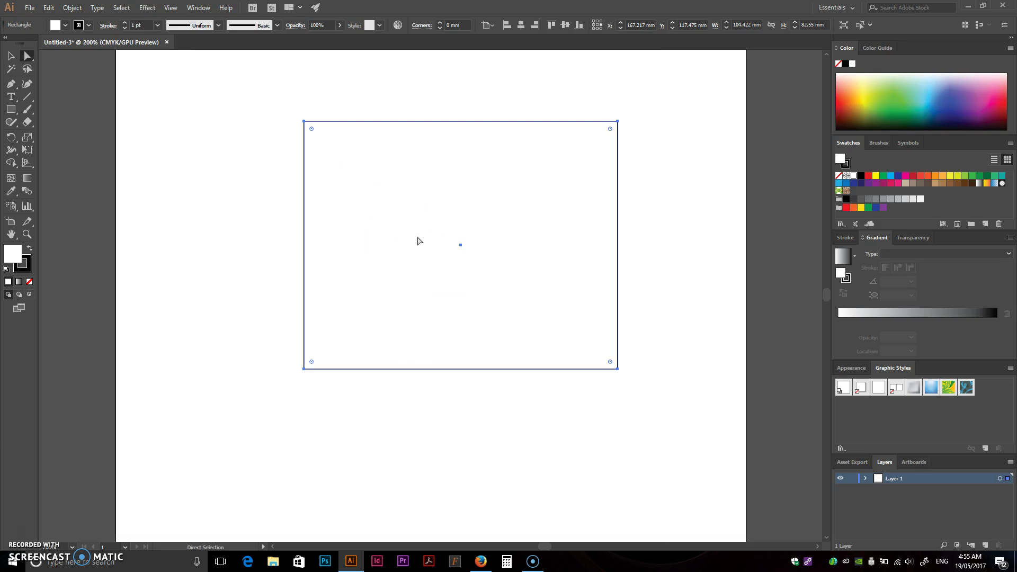
{"action": "left_click", "coordinate": [304, 121]}
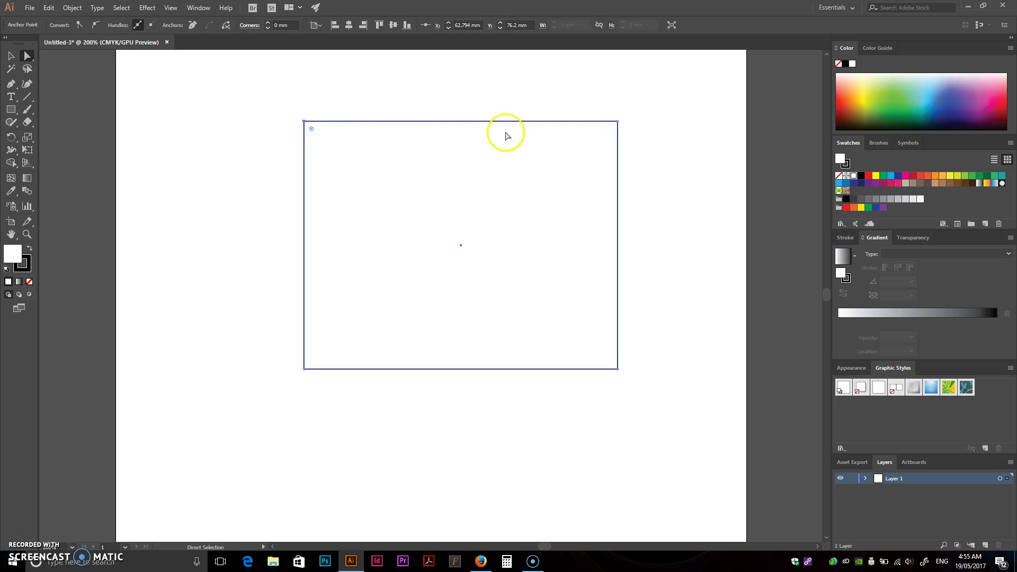
{"action": "left_click", "coordinate": [618, 121]}
{"action": "left_click", "coordinate": [617, 369]}
{"action": "left_click", "coordinate": [304, 369]}
Select the whole rectangle with the Selection tool and delete it.
{"action": "left_click", "coordinate": [10, 56]}
{"action": "left_click_drag", "start_coordinate": [256, 72], "coordinate": [708, 399]}
{"action": "key", "text": "Delete"}
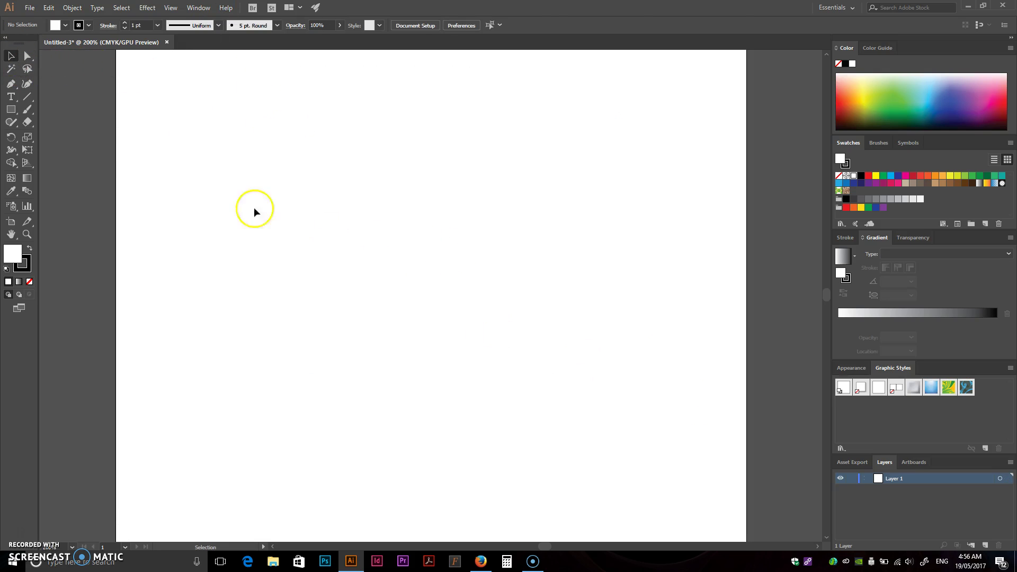
Draw an ellipse about 93 mm wide and 97 mm high with the Ellipse tool.
{"action": "left_click", "coordinate": [11, 110]}
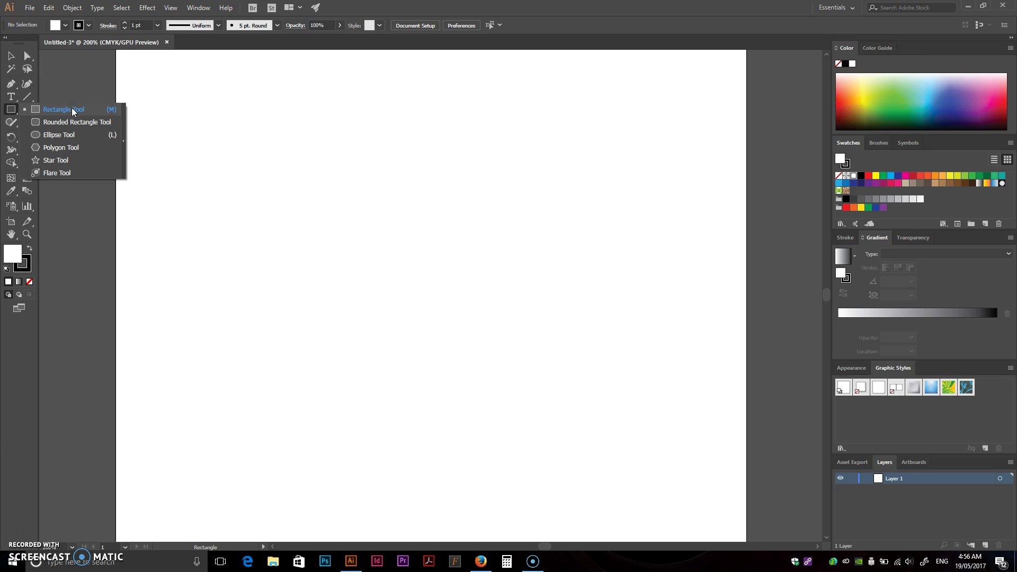
{"action": "left_click", "coordinate": [76, 135]}
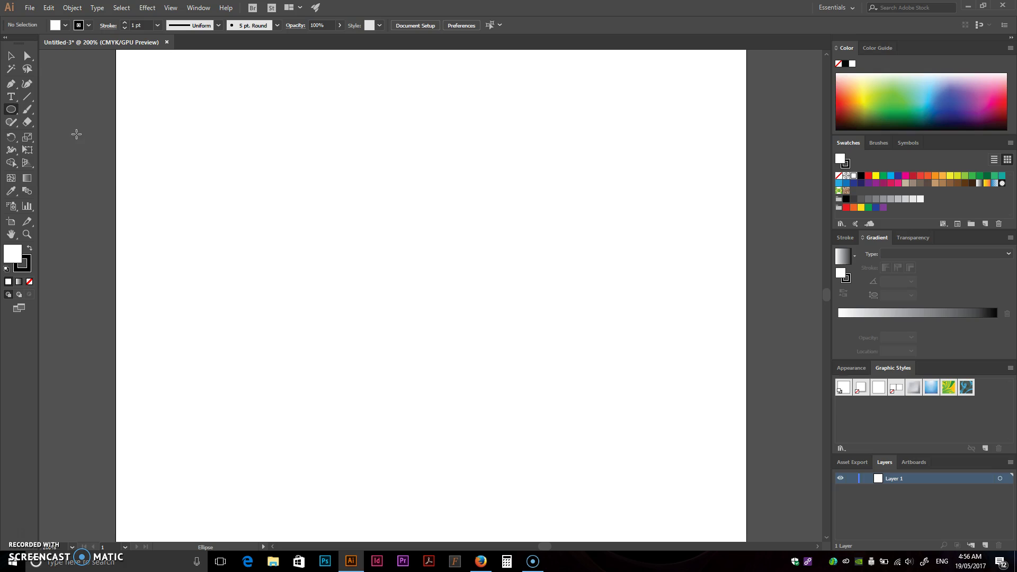
{"action": "left_click_drag", "start_coordinate": [262, 117], "coordinate": [543, 409]}
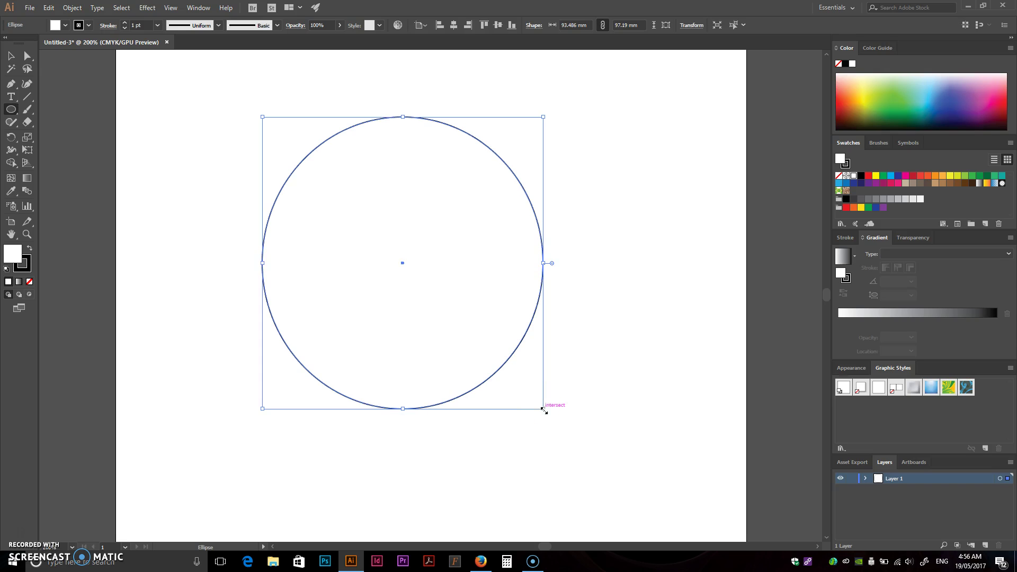
Draw seven more overlapping ellipses of different sizes around the first one.
{"action": "left_click_drag", "start_coordinate": [164, 124], "coordinate": [318, 256]}
{"action": "mouse_move", "coordinate": [347, 166]}
{"action": "left_mouse_down"}
{"action": "mouse_move", "coordinate": [479, 286]}
{"action": "mouse_move", "coordinate": [538, 322]}
{"action": "left_mouse_up"}
{"action": "left_click_drag", "start_coordinate": [557, 153], "coordinate": [720, 352]}
{"action": "left_click_drag", "start_coordinate": [386, 220], "coordinate": [594, 414]}
{"action": "left_click_drag", "start_coordinate": [293, 256], "coordinate": [479, 442]}
{"action": "left_click_drag", "start_coordinate": [171, 257], "coordinate": [452, 440]}
{"action": "left_click_drag", "start_coordinate": [386, 224], "coordinate": [565, 363]}
Undo the seven extra ellipses, leaving only the first one on the page.
{"action": "key", "text": "ctrl+z"}
{"action": "key", "text": "ctrl+z"}
{"action": "key", "text": "ctrl+z"}
{"action": "key", "text": "ctrl+z"}
{"action": "key", "text": "ctrl+z"}
{"action": "key", "text": "ctrl+z"}
{"action": "key", "text": "ctrl+z"}
Select all of the ellipse's anchor points with the Direct Selection tool and delete the shape.
{"action": "left_click", "coordinate": [27, 56]}
{"action": "left_click_drag", "start_coordinate": [199, 84], "coordinate": [642, 427]}
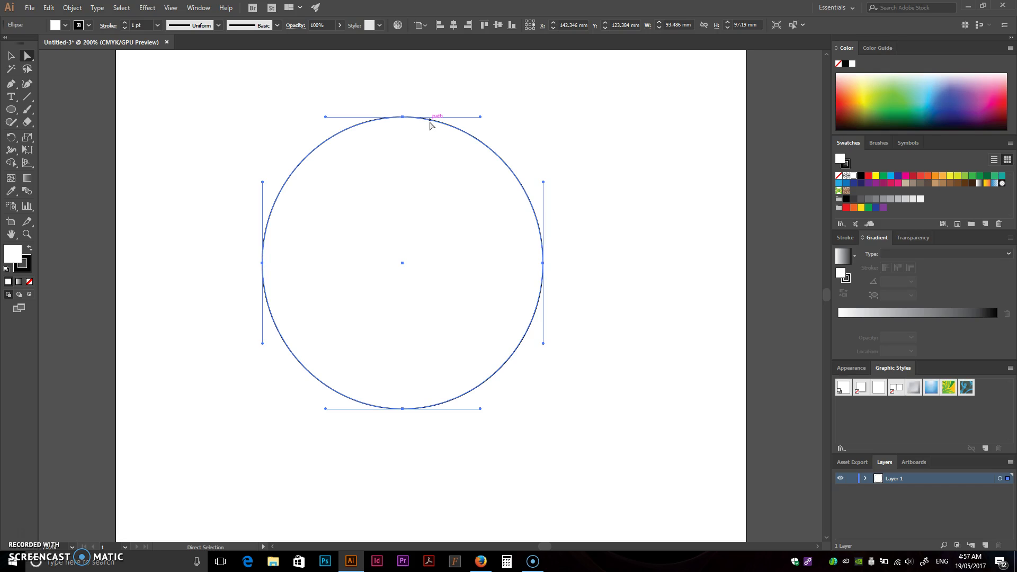
{"action": "key", "text": "Delete"}
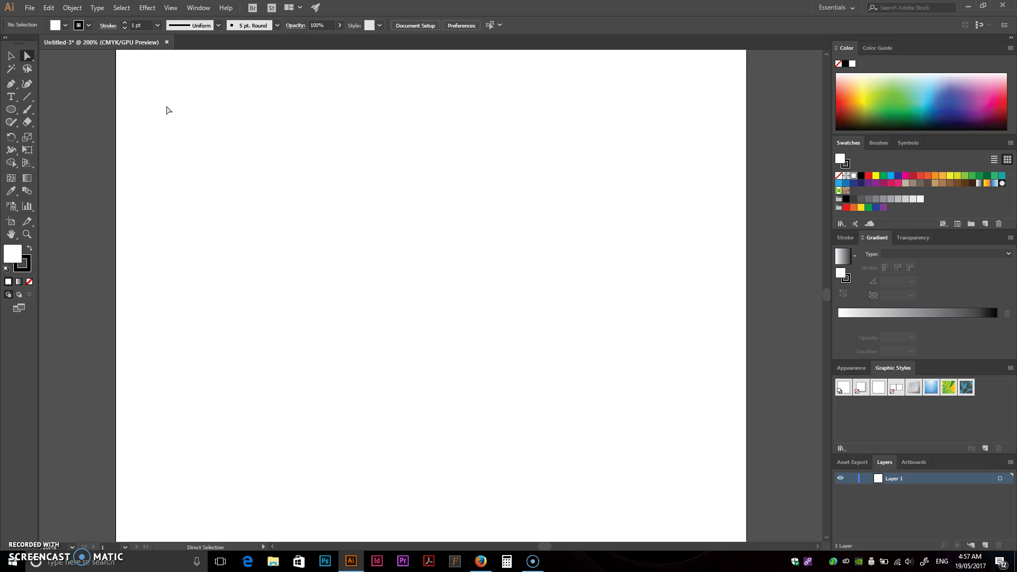
Draw several overlapping hexagons across the upper part of the page with the Polygon tool.
{"action": "left_click_drag", "start_coordinate": [10, 109], "coordinate": [72, 152]}
{"action": "left_click_drag", "start_coordinate": [281, 166], "coordinate": [370, 149]}
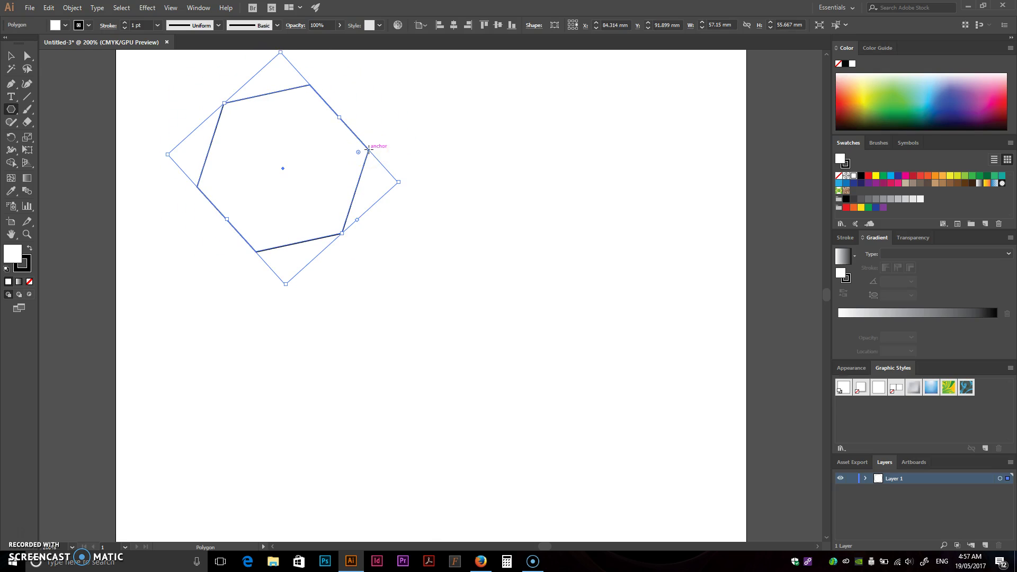
{"action": "left_click_drag", "start_coordinate": [435, 169], "coordinate": [476, 232]}
{"action": "left_click_drag", "start_coordinate": [581, 219], "coordinate": [492, 219]}
{"action": "left_click_drag", "start_coordinate": [376, 219], "coordinate": [414, 284]}
{"action": "mouse_move", "coordinate": [466, 243]}
{"action": "left_mouse_down"}
{"action": "mouse_move", "coordinate": [561, 204]}
{"action": "mouse_move", "coordinate": [635, 268]}
{"action": "left_mouse_up"}
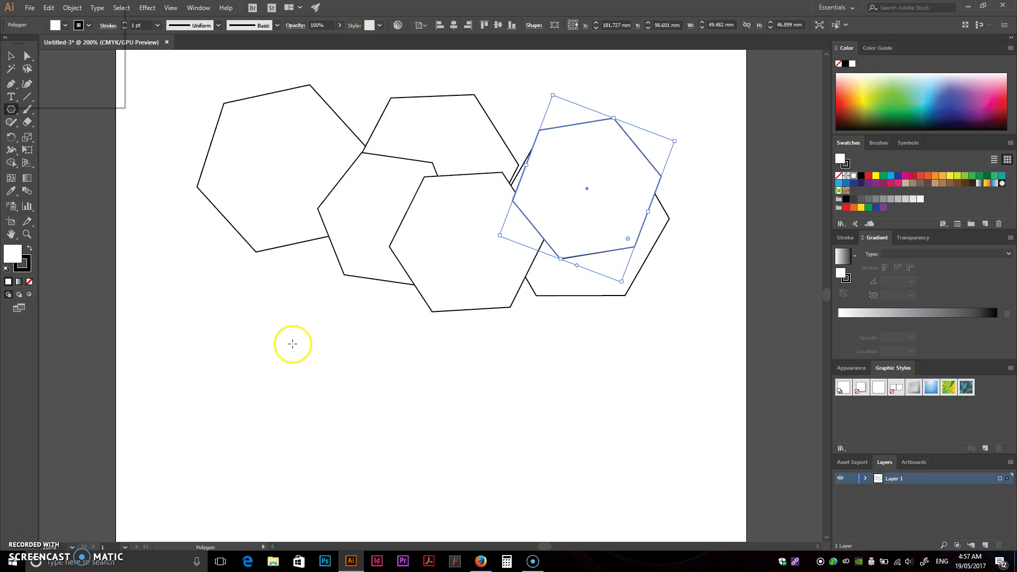
Create a polygon from numeric settings with a 25.0696 mm radius, and draw two more polygons freehand lower on the page.
{"action": "left_click_drag", "start_coordinate": [61, 11], "coordinate": [264, 168]}
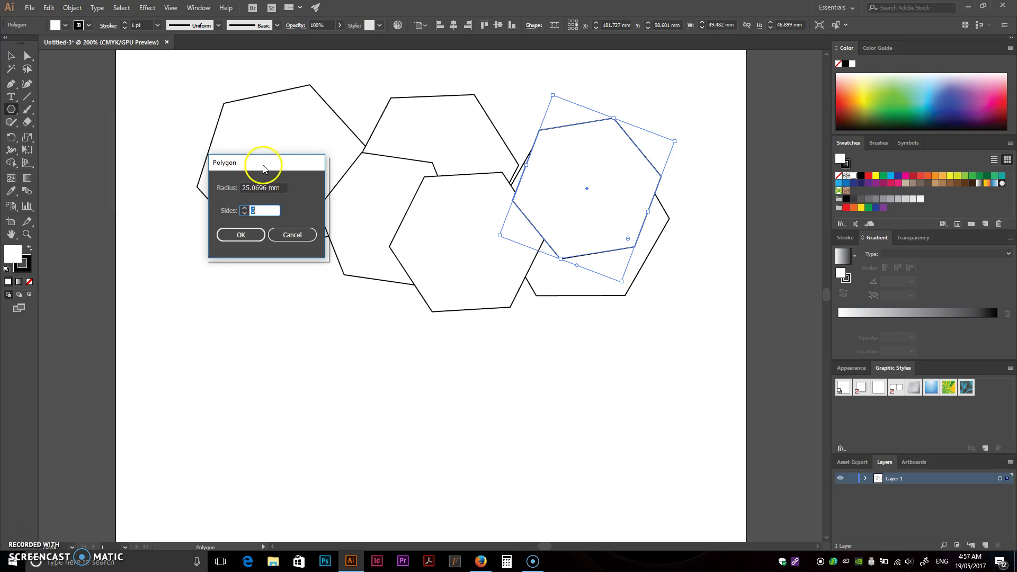
{"action": "left_click", "coordinate": [255, 210]}
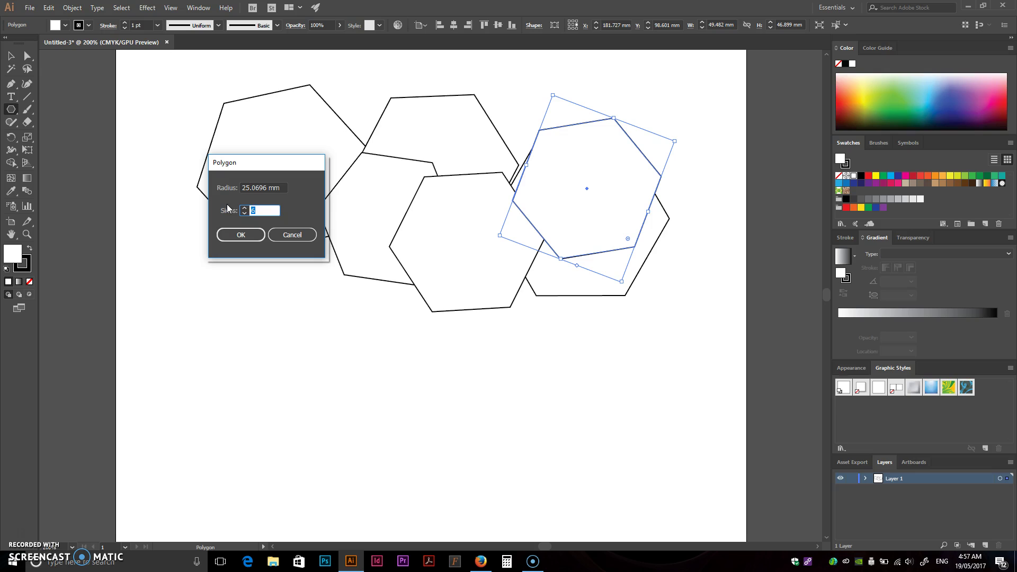
{"action": "left_click", "coordinate": [252, 236]}
{"action": "left_click_drag", "start_coordinate": [384, 350], "coordinate": [444, 419]}
{"action": "mouse_move", "coordinate": [502, 344]}
{"action": "left_mouse_down"}
{"action": "mouse_move", "coordinate": [531, 380]}
{"action": "mouse_move", "coordinate": [641, 336]}
{"action": "mouse_move", "coordinate": [722, 447]}
{"action": "left_mouse_up"}
Select all the polygons on the page and delete them.
{"action": "key", "text": "ctrl+a"}
{"action": "key", "text": "Delete"}
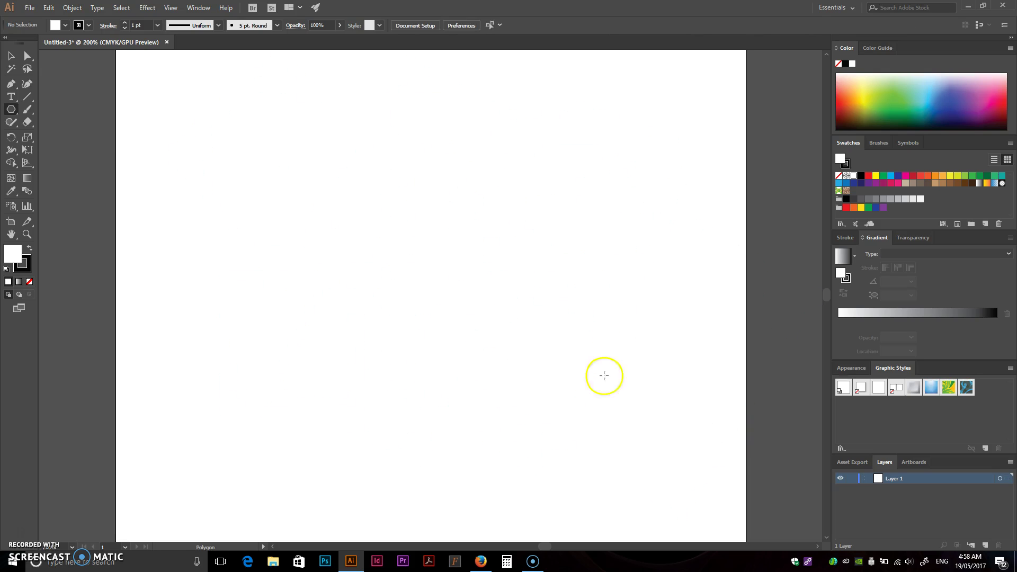
Create a 12-sided polygon with a 46.6241 mm radius and delete it.
{"action": "left_click", "coordinate": [360, 225]}
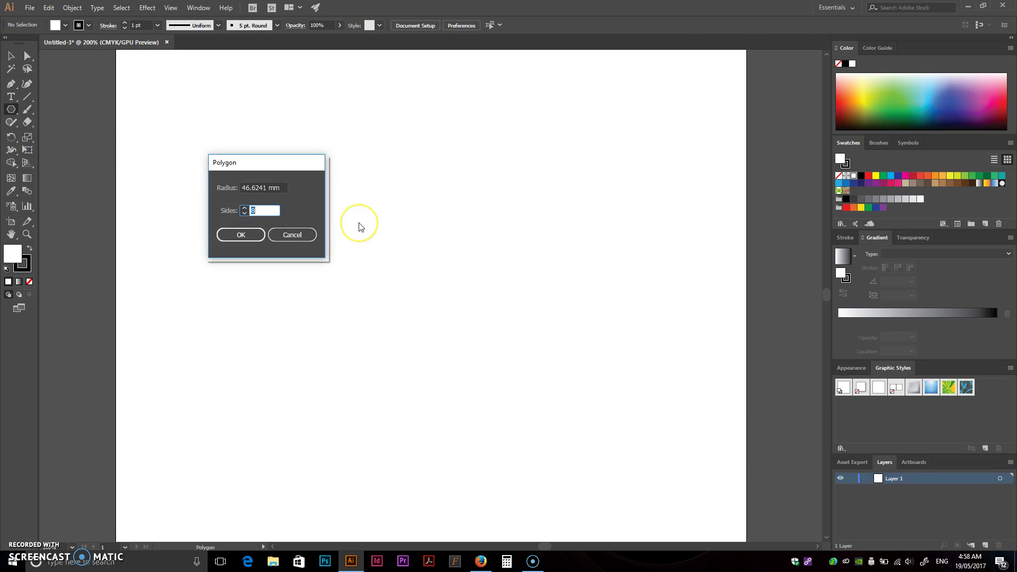
{"action": "left_click", "coordinate": [260, 236]}
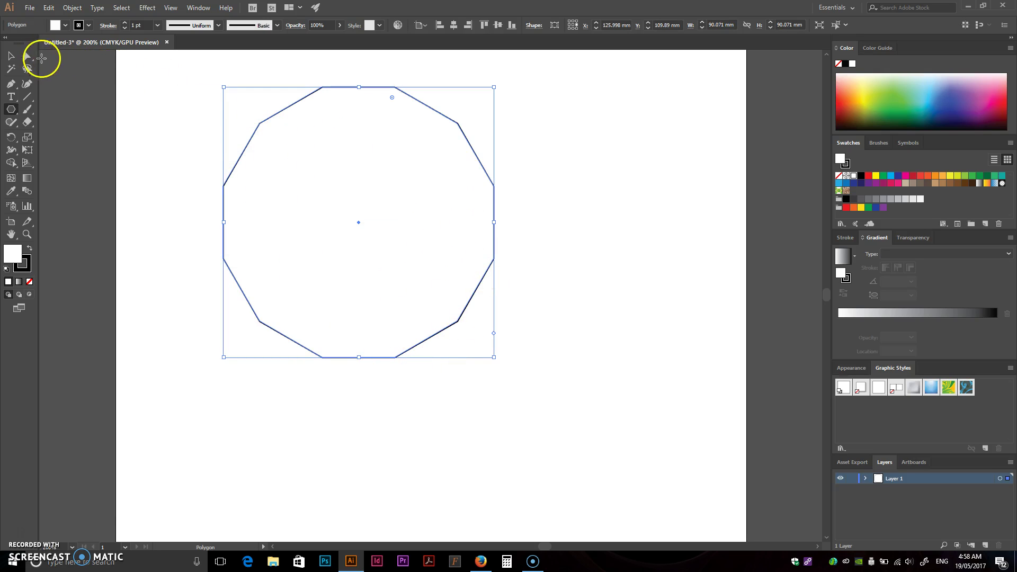
{"action": "key", "text": "Delete"}
Create a 100-sided polygon with a 46.6241 mm radius from numeric settings and delete it.
{"action": "left_click", "coordinate": [382, 336]}
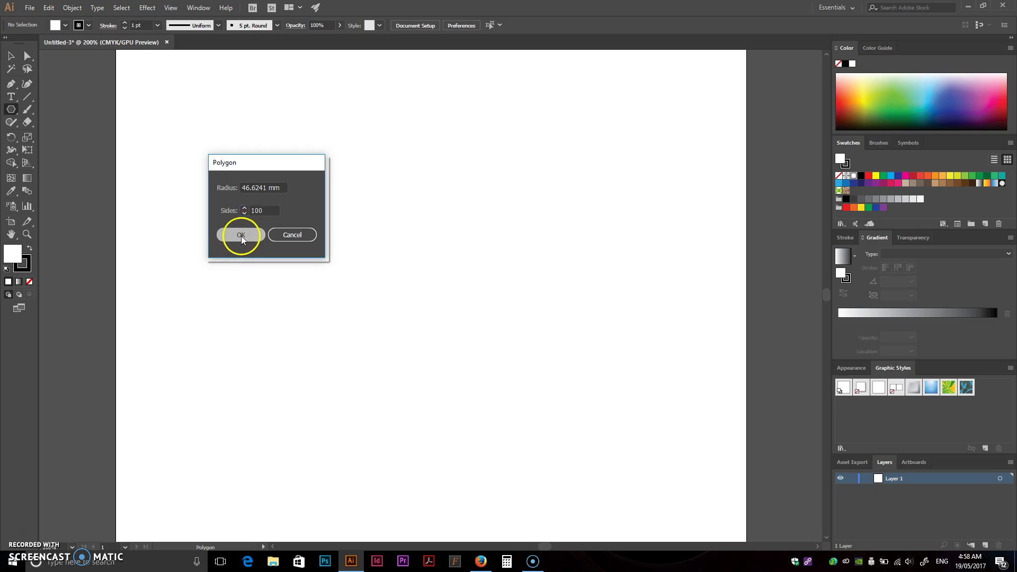
{"action": "left_click", "coordinate": [240, 236]}
{"action": "left_click", "coordinate": [10, 55]}
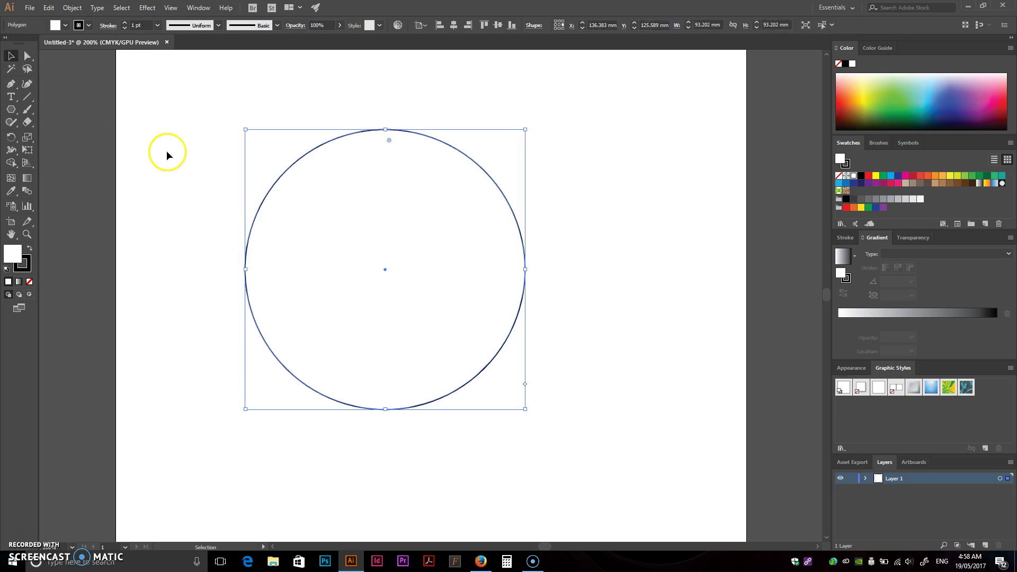
{"action": "left_click", "coordinate": [166, 150]}
{"action": "left_click_drag", "start_coordinate": [199, 113], "coordinate": [564, 495]}
{"action": "key", "text": "Delete"}
Draw three overlapping five-pointed stars with the Star tool, the last one about 81 mm wide.
{"action": "left_click", "coordinate": [11, 110]}
{"action": "left_click_drag", "start_coordinate": [11, 112], "coordinate": [110, 111]}
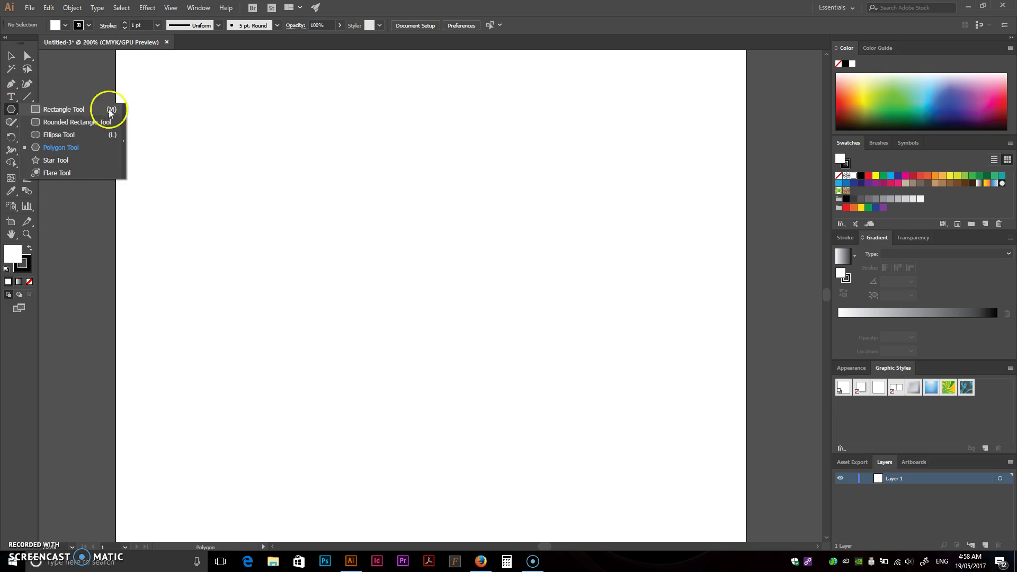
{"action": "left_click", "coordinate": [39, 160]}
{"action": "left_click_drag", "start_coordinate": [391, 264], "coordinate": [447, 385]}
{"action": "left_click_drag", "start_coordinate": [522, 170], "coordinate": [582, 241]}
{"action": "left_click_drag", "start_coordinate": [531, 302], "coordinate": [598, 405]}
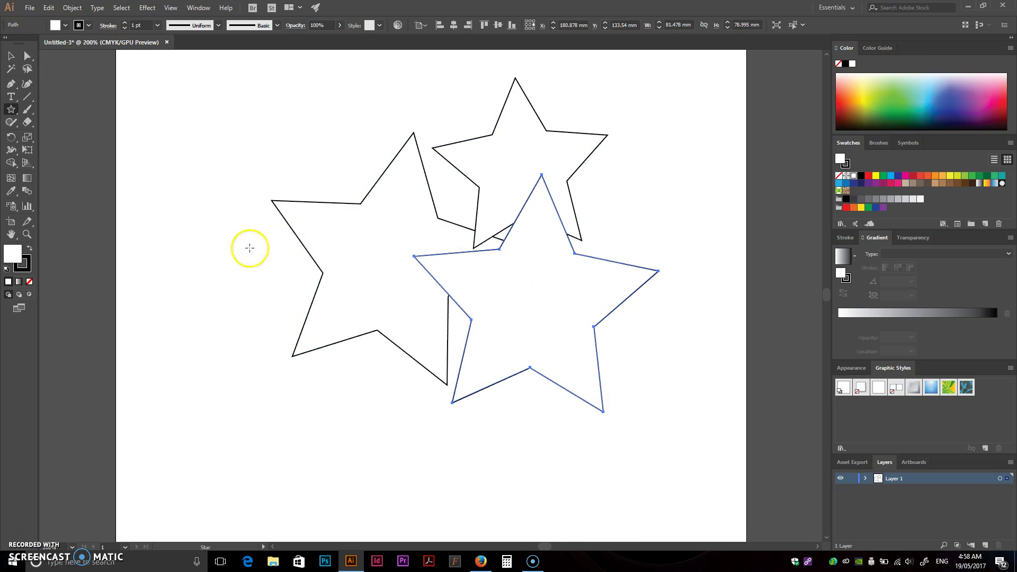
Create an 8-point star with a 21.4561 mm second radius, and draw another about 66 mm wide above the five-pointed stars.
{"action": "left_click", "coordinate": [212, 263]}
{"action": "type", "text": "8"}
{"action": "left_click_drag", "start_coordinate": [51, 14], "coordinate": [184, 126]}
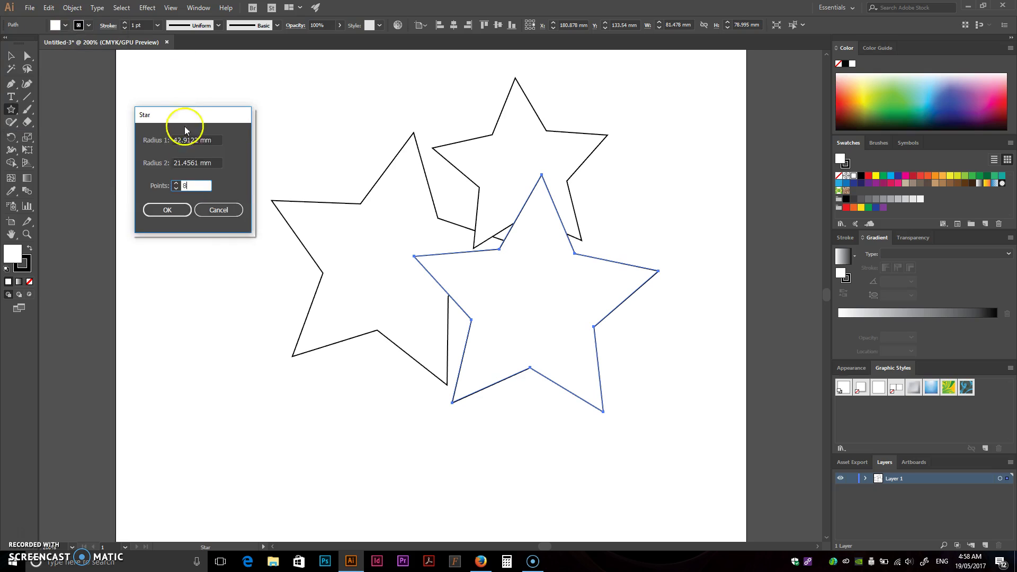
{"action": "left_click", "coordinate": [168, 210]}
{"action": "left_click_drag", "start_coordinate": [329, 145], "coordinate": [404, 203]}
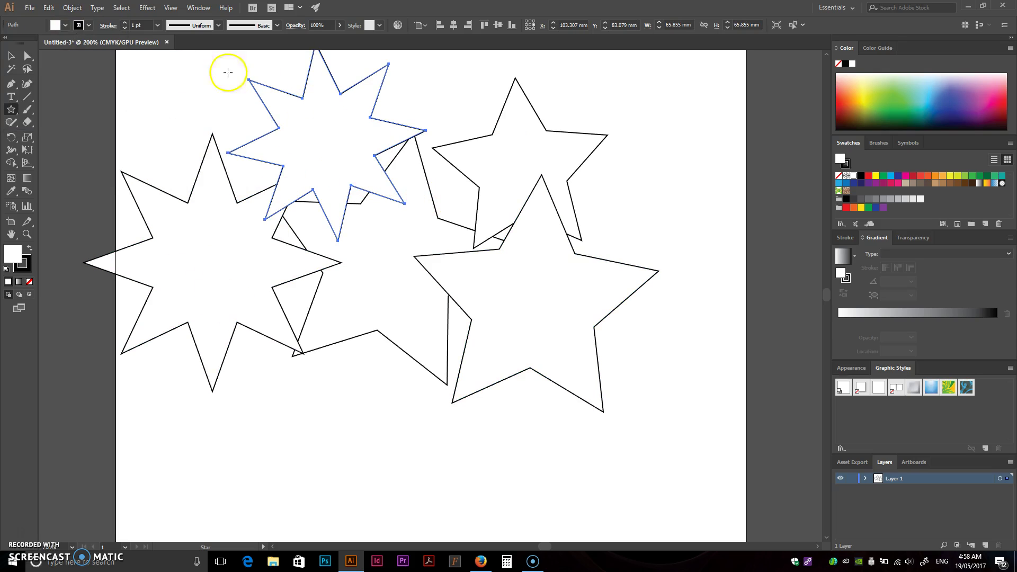
Select all the stars on the page and delete them.
{"action": "left_click", "coordinate": [16, 53]}
{"action": "left_click_drag", "start_coordinate": [175, 81], "coordinate": [584, 369]}
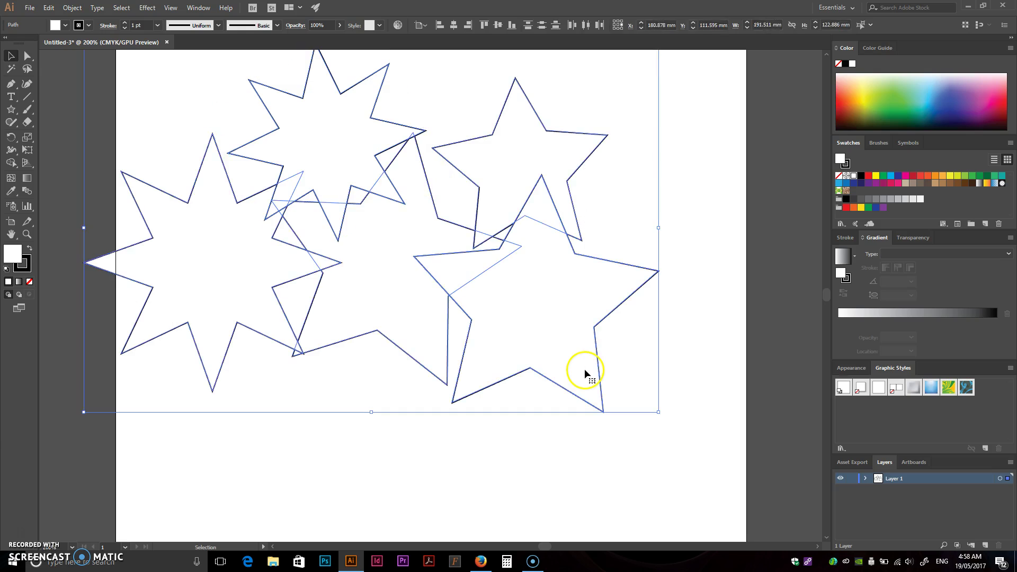
{"action": "key", "text": "Delete"}
Draw a large lens flare with the Flare tool, running from the page's lower-left area to its upper-right area.
{"action": "left_click", "coordinate": [11, 111]}
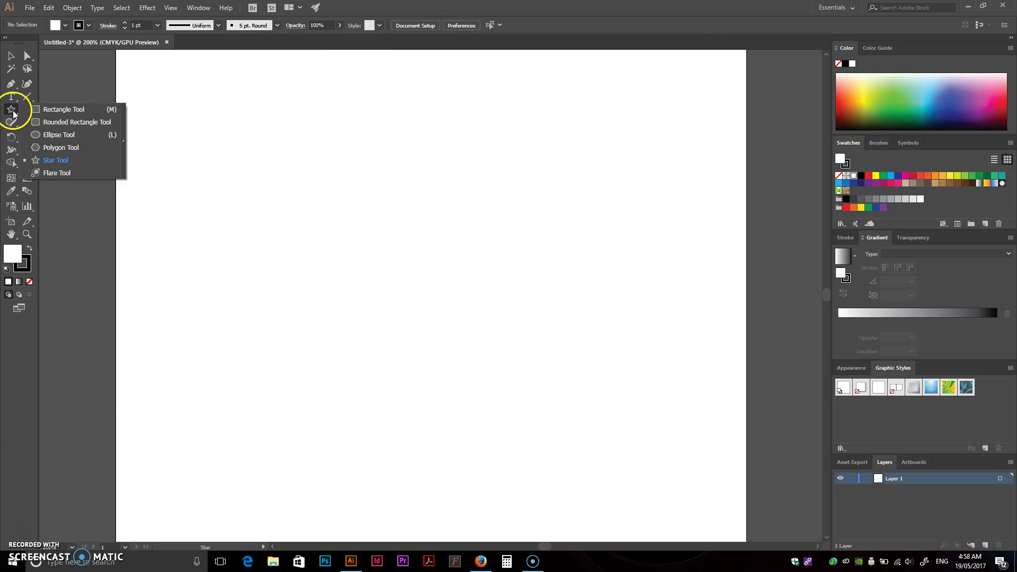
{"action": "left_click", "coordinate": [60, 173]}
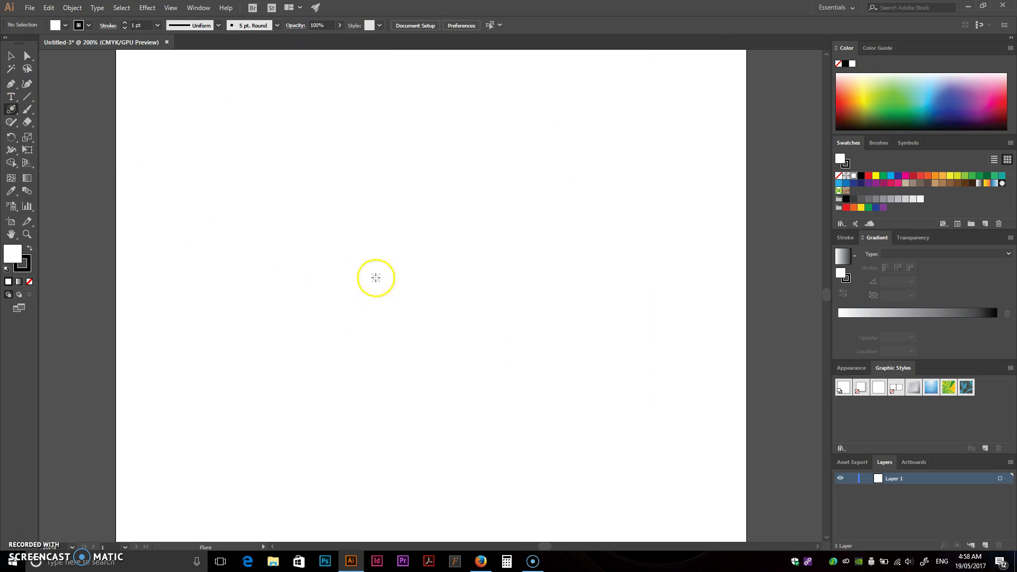
{"action": "left_click_drag", "start_coordinate": [299, 391], "coordinate": [563, 159]}
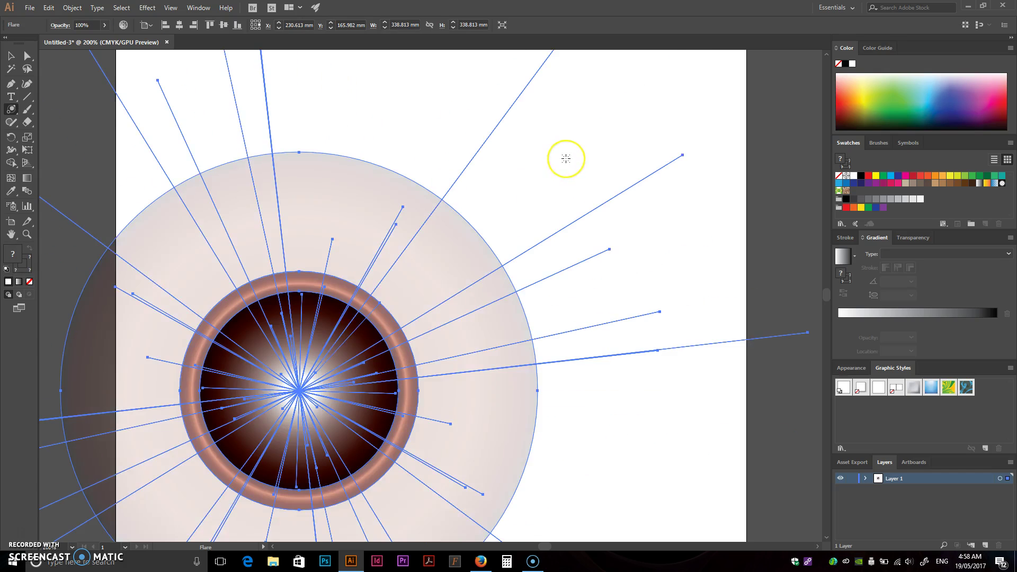
{"action": "left_click", "coordinate": [565, 158]}
Select the lens flare with the Selection tool and delete it.
{"action": "left_click", "coordinate": [11, 56]}
{"action": "left_click", "coordinate": [59, 61]}
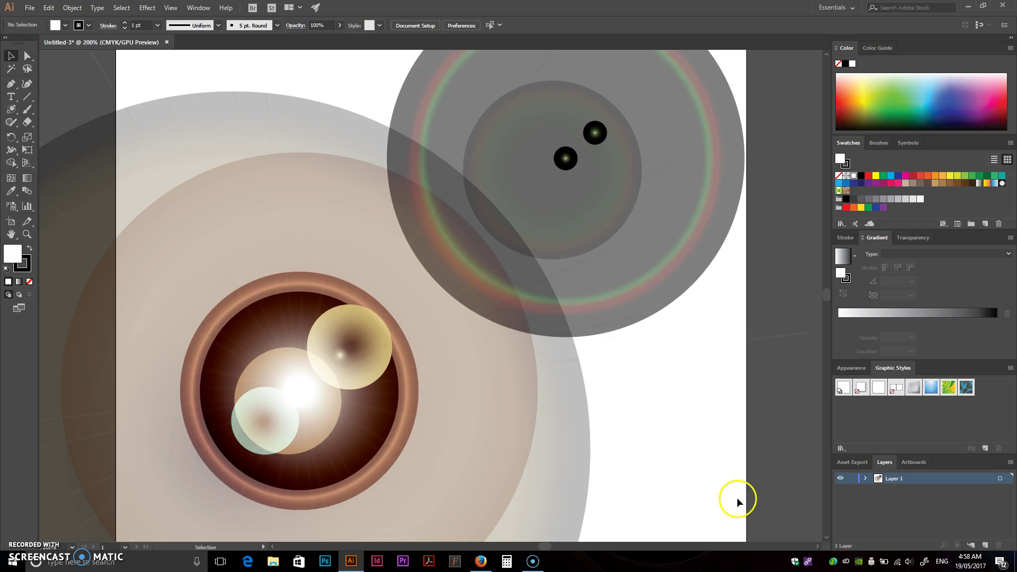
{"action": "left_click", "coordinate": [247, 147]}
{"action": "key", "text": "Delete"}
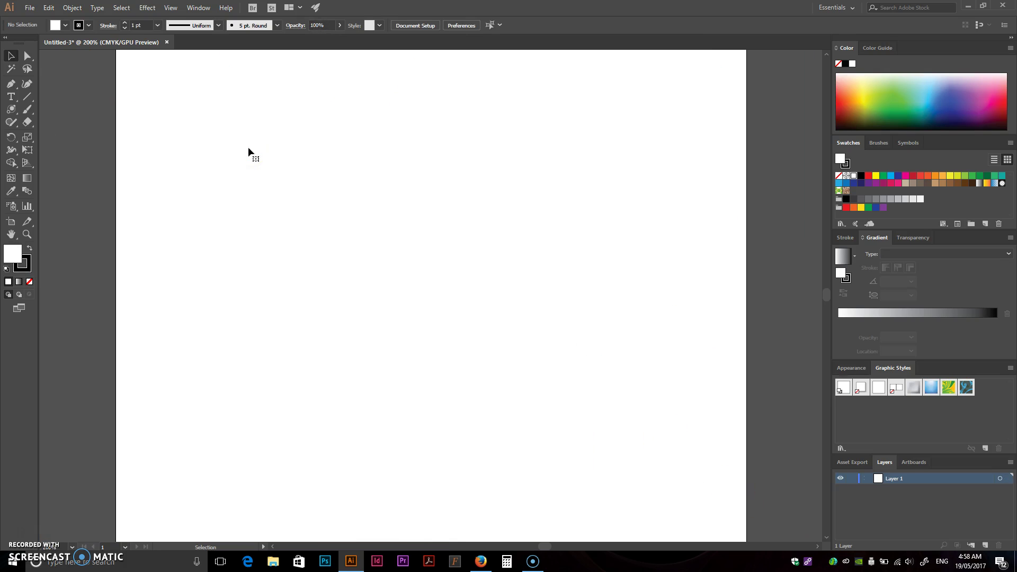
Draw a rectangle in the page's upper-left area, and try a star beside it before deleting the star.
{"action": "left_click_drag", "start_coordinate": [11, 110], "coordinate": [32, 106]}
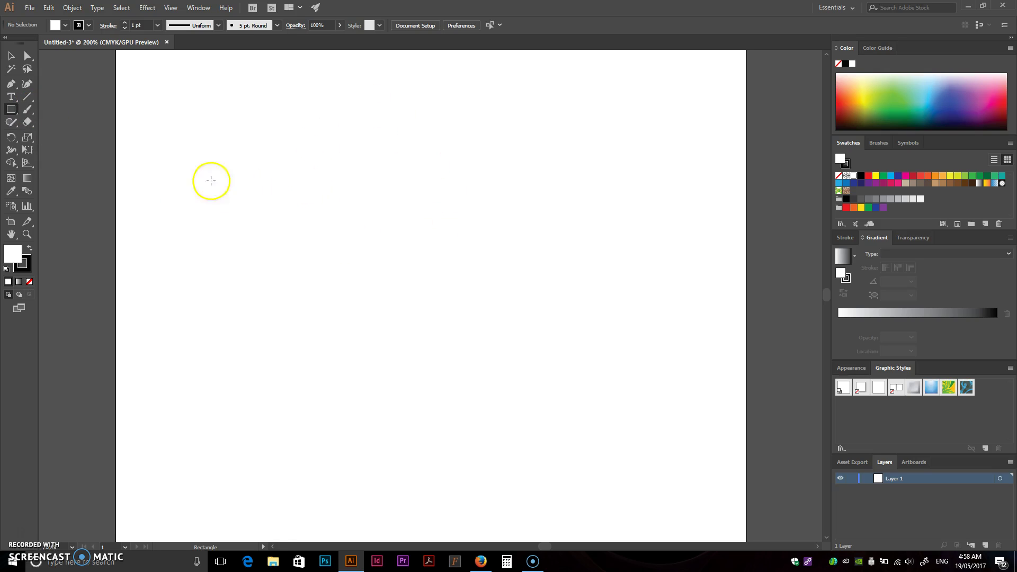
{"action": "left_click_drag", "start_coordinate": [221, 111], "coordinate": [414, 296]}
{"action": "left_click_drag", "start_coordinate": [17, 111], "coordinate": [42, 158]}
{"action": "left_click_drag", "start_coordinate": [458, 154], "coordinate": [563, 227]}
{"action": "key", "text": "Delete"}
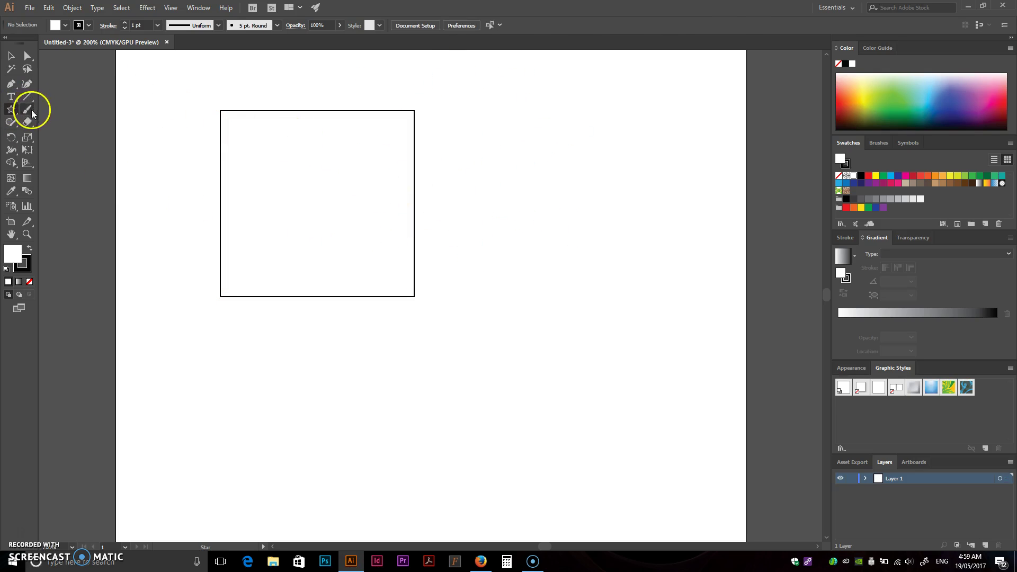
Draw an ellipse about 75 by 72 mm beside the rectangle, plus a square about 41 mm and a circle about 40 mm below them.
{"action": "left_click_drag", "start_coordinate": [13, 114], "coordinate": [33, 135]}
{"action": "left_click_drag", "start_coordinate": [447, 154], "coordinate": [674, 371]}
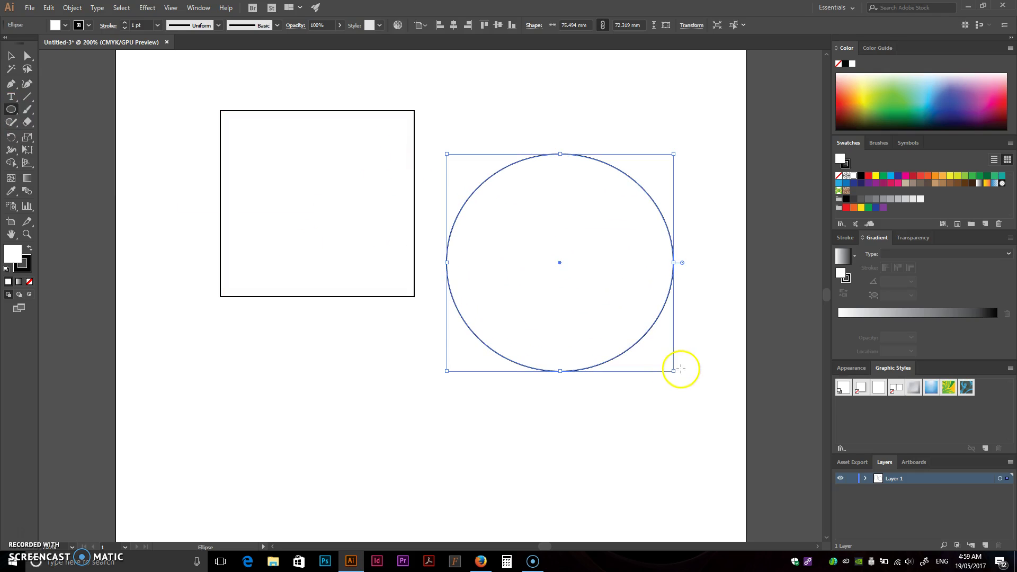
{"action": "left_click_drag", "start_coordinate": [8, 109], "coordinate": [30, 111]}
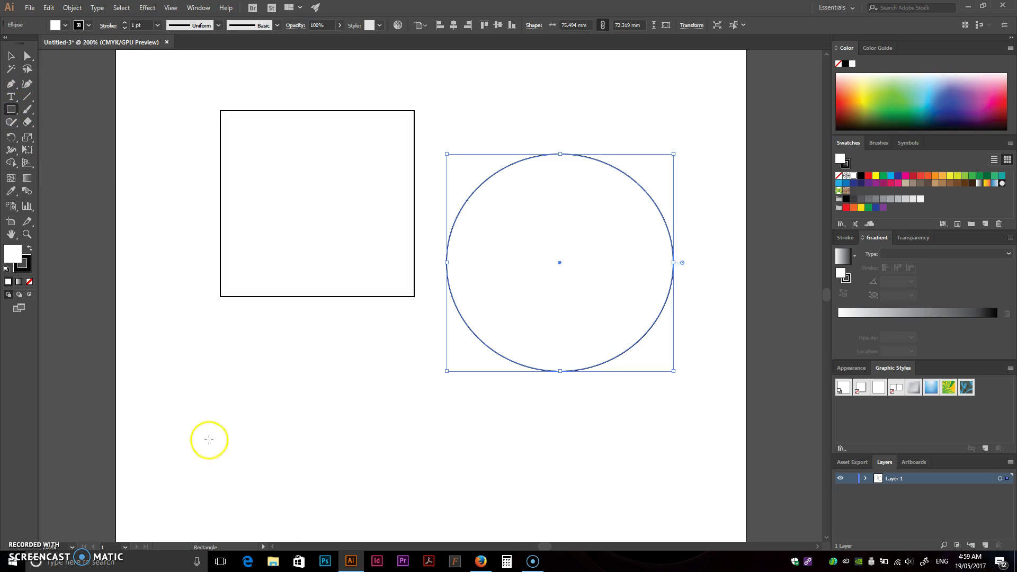
{"action": "mouse_move", "coordinate": [200, 342]}
{"action": "left_mouse_down"}
{"action": "mouse_move", "coordinate": [241, 422]}
{"action": "mouse_move", "coordinate": [442, 510]}
{"action": "mouse_move", "coordinate": [357, 407]}
{"action": "mouse_move", "coordinate": [423, 384]}
{"action": "mouse_move", "coordinate": [320, 491]}
{"action": "mouse_move", "coordinate": [342, 434]}
{"action": "mouse_move", "coordinate": [325, 466]}
{"action": "mouse_move", "coordinate": [336, 494]}
{"action": "mouse_move", "coordinate": [295, 386]}
{"action": "mouse_move", "coordinate": [205, 420]}
{"action": "mouse_move", "coordinate": [245, 402]}
{"action": "mouse_move", "coordinate": [313, 464]}
{"action": "mouse_move", "coordinate": [277, 422]}
{"action": "mouse_move", "coordinate": [309, 485]}
{"action": "mouse_move", "coordinate": [293, 457]}
{"action": "mouse_move", "coordinate": [297, 465]}
{"action": "left_mouse_up"}
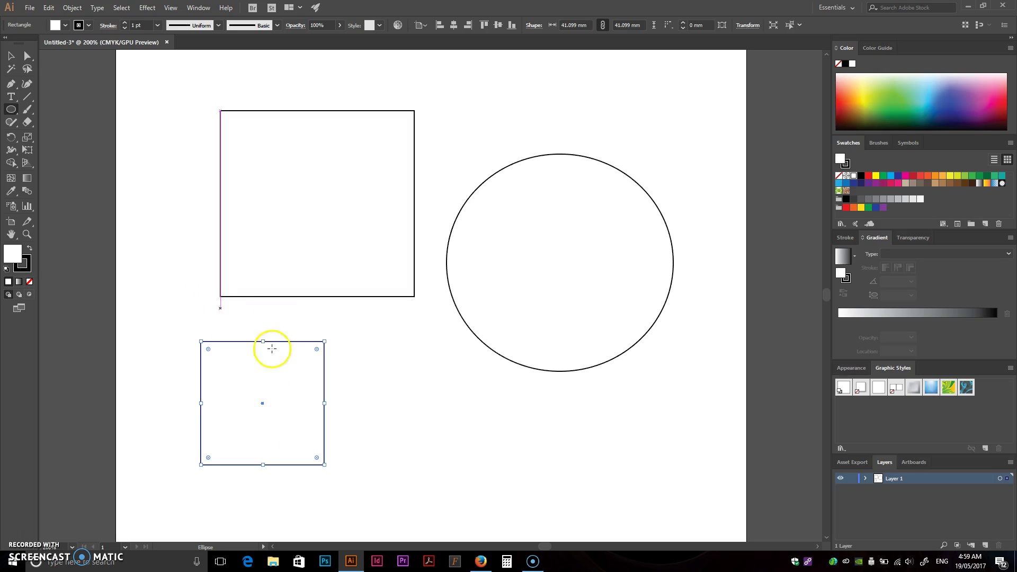
{"action": "left_click_drag", "start_coordinate": [421, 403], "coordinate": [542, 462]}
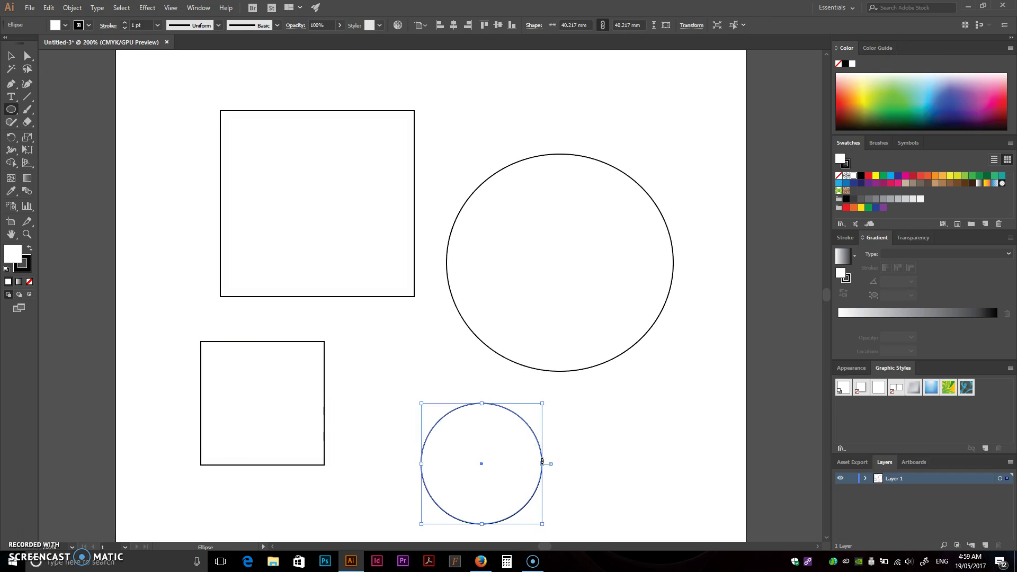
Select all four shapes on the page and delete them.
{"action": "key", "text": "ctrl+a"}
{"action": "key", "text": "Delete"}
Draw a circle about 46 mm across and a square in the page's upper-left area, and move the circle beside the square.
{"action": "left_click_drag", "start_coordinate": [374, 225], "coordinate": [472, 364]}
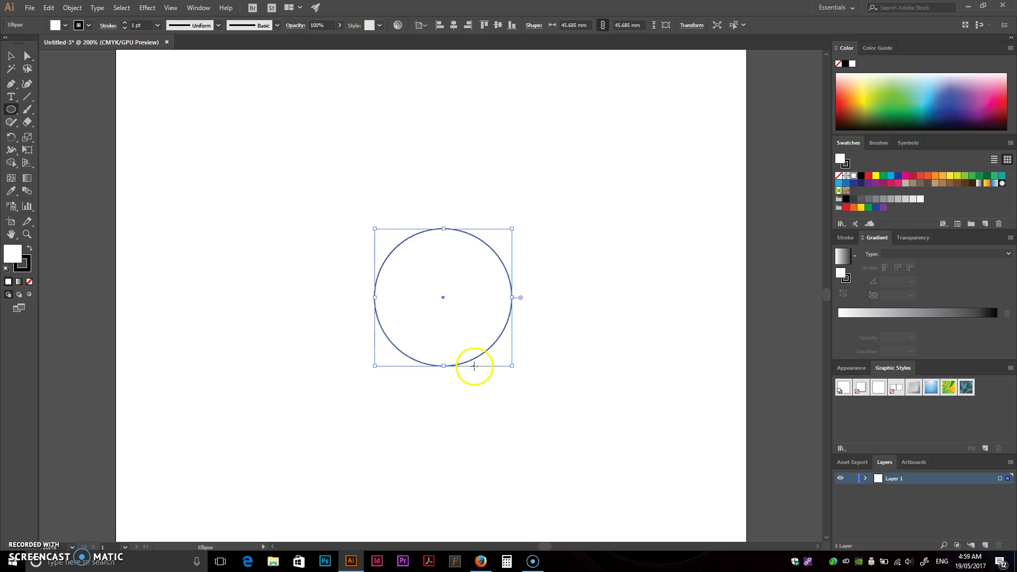
{"action": "left_click_drag", "start_coordinate": [11, 109], "coordinate": [32, 109]}
{"action": "left_click_drag", "start_coordinate": [196, 116], "coordinate": [346, 264]}
{"action": "left_click", "coordinate": [8, 62]}
{"action": "left_click_drag", "start_coordinate": [398, 243], "coordinate": [408, 115]}
Draw another shape with the Ellipse tool below the circle, and delete everything on the page.
{"action": "left_click_drag", "start_coordinate": [7, 115], "coordinate": [31, 133]}
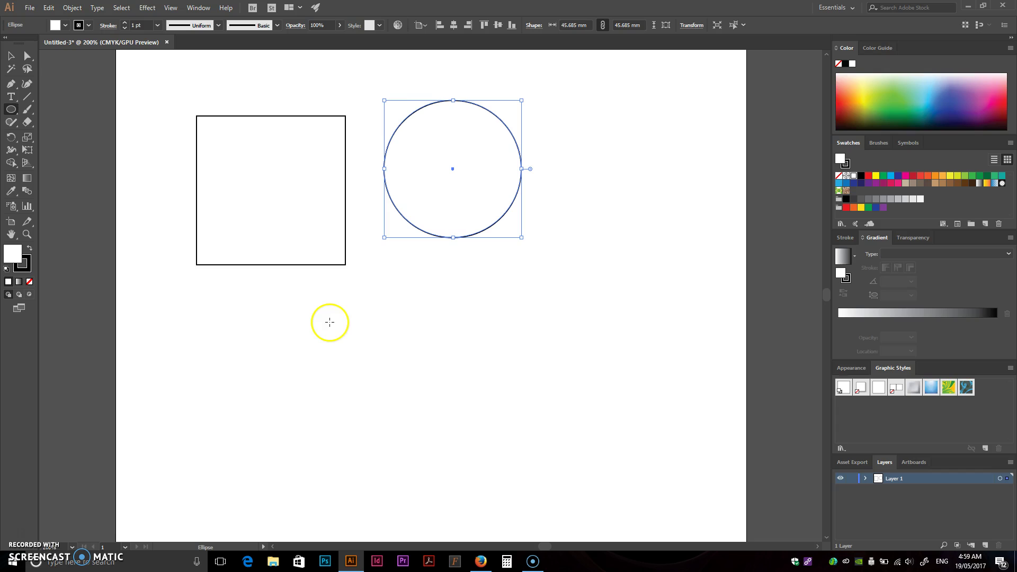
{"action": "left_click_drag", "start_coordinate": [406, 295], "coordinate": [503, 373]}
{"action": "key", "text": "ctrl+a"}
{"action": "key", "text": "Delete"}
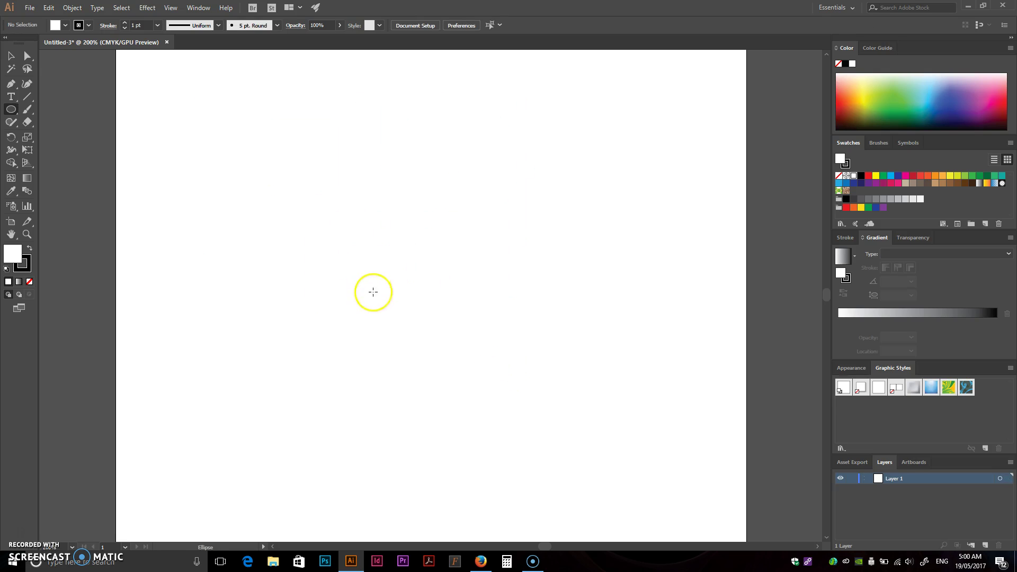
Draw a circle about 82 mm across outward from its centre and a square about 38 mm wide at its lower right, and deselect them.
{"action": "left_click_drag", "start_coordinate": [423, 235], "coordinate": [546, 351]}
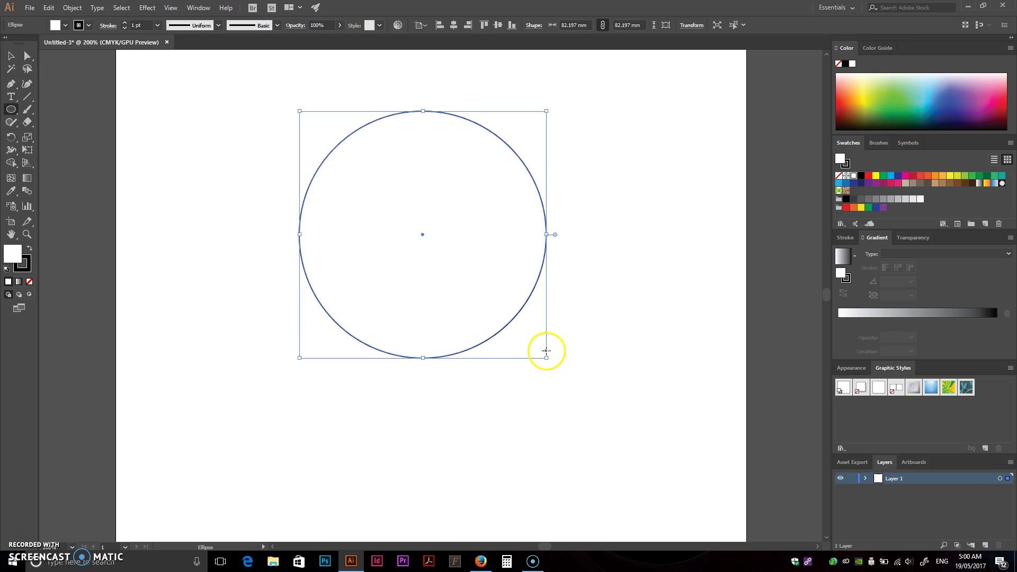
{"action": "key", "text": "m"}
{"action": "left_click_drag", "start_coordinate": [577, 315], "coordinate": [692, 427]}
{"action": "left_click", "coordinate": [12, 59]}
{"action": "left_click", "coordinate": [146, 204]}
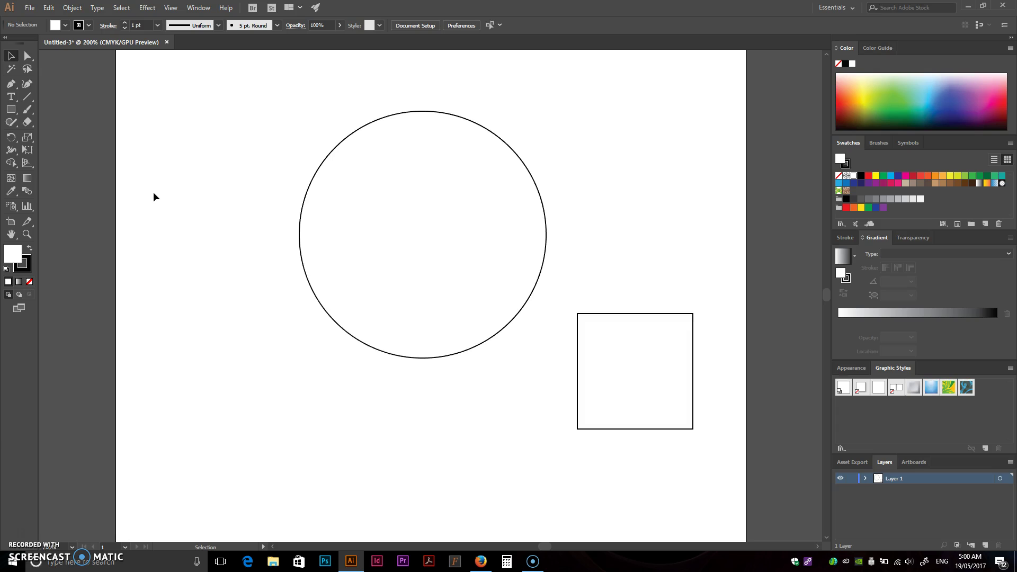
Reposition both shapes with the Selection tool, moving the circle left and slightly down and the square slightly up and left.
{"action": "left_click", "coordinate": [10, 57]}
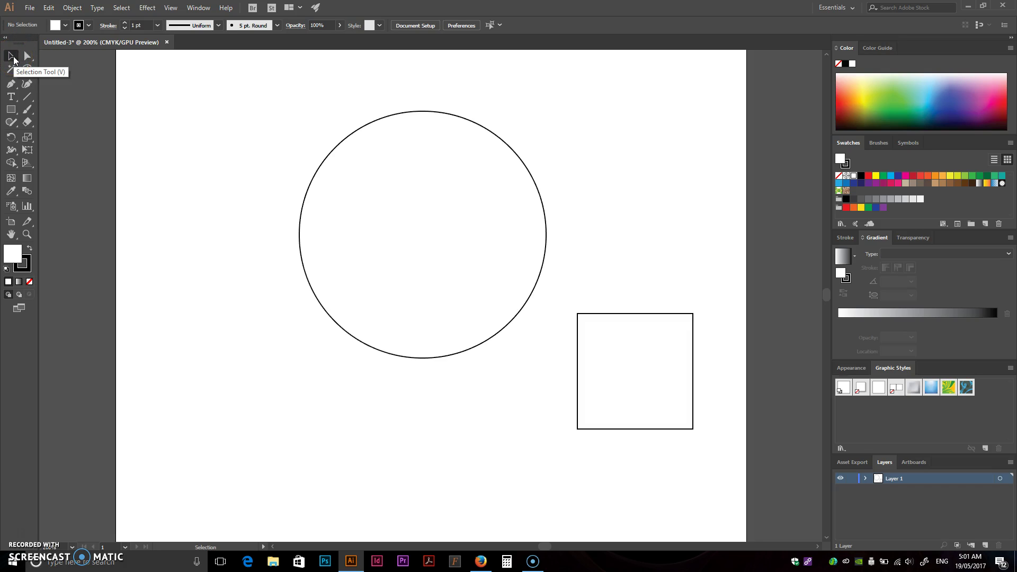
{"action": "left_click", "coordinate": [24, 56]}
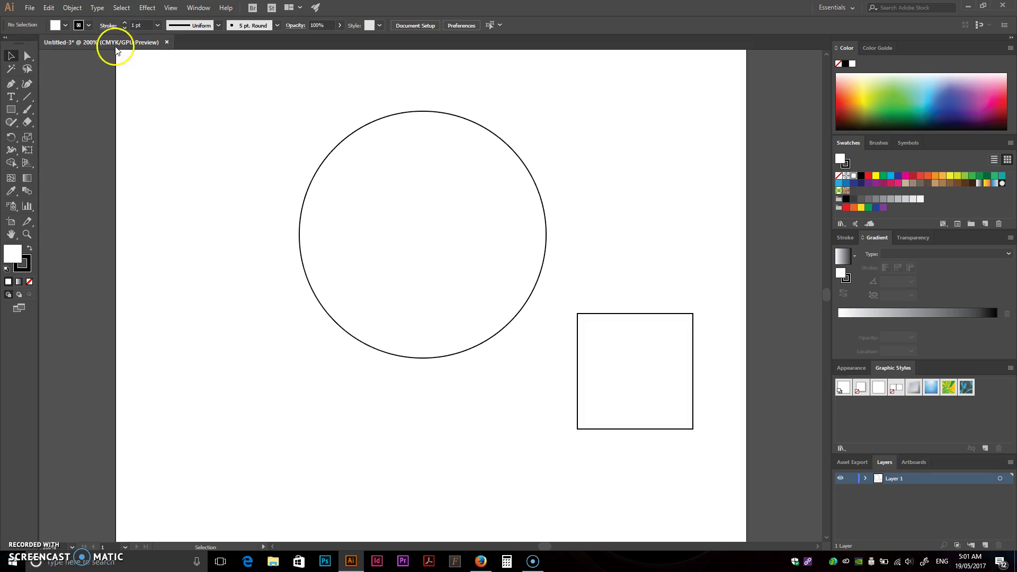
{"action": "left_click", "coordinate": [515, 164]}
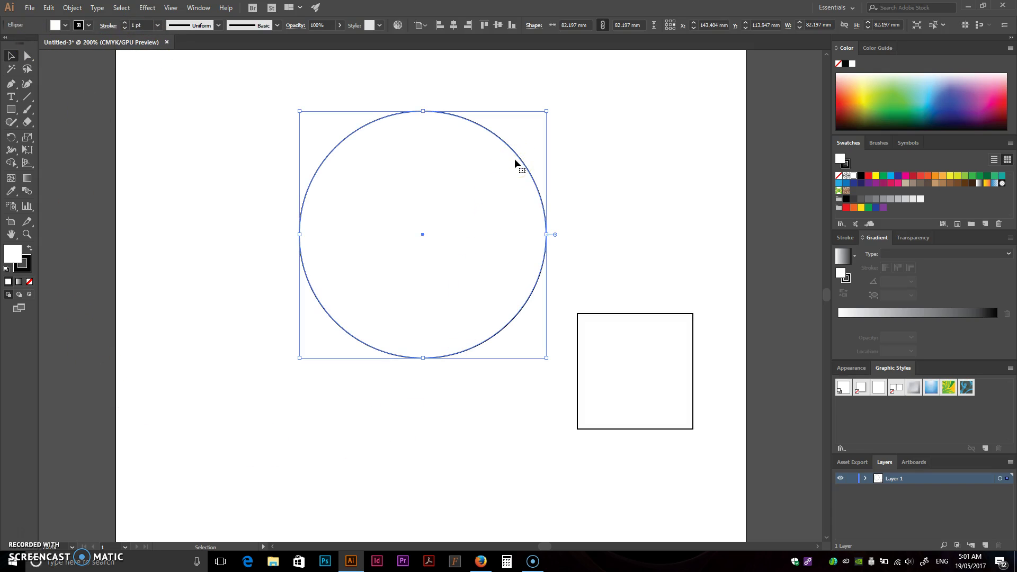
{"action": "left_click_drag", "start_coordinate": [514, 160], "coordinate": [418, 187]}
{"action": "left_click_drag", "start_coordinate": [633, 352], "coordinate": [585, 223]}
{"action": "left_click_drag", "start_coordinate": [586, 219], "coordinate": [543, 364]}
{"action": "left_click_drag", "start_coordinate": [543, 361], "coordinate": [611, 323]}
{"action": "left_click_drag", "start_coordinate": [420, 272], "coordinate": [413, 292]}
{"action": "left_click", "coordinate": [594, 316]}
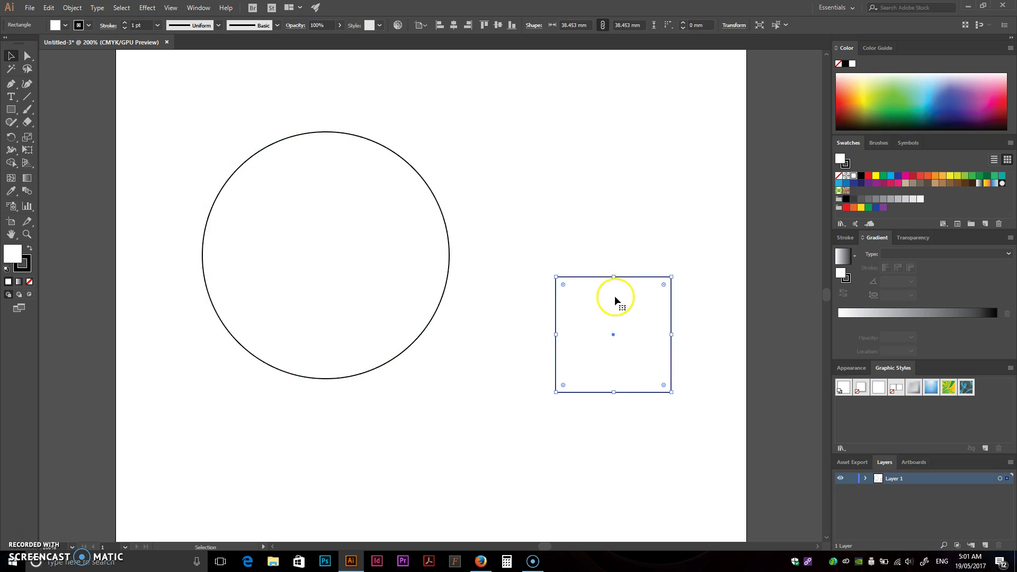
Stretch the circle to about 98 mm high and 101 mm wide by its bounding box, and undo both changes.
{"action": "left_click", "coordinate": [389, 185]}
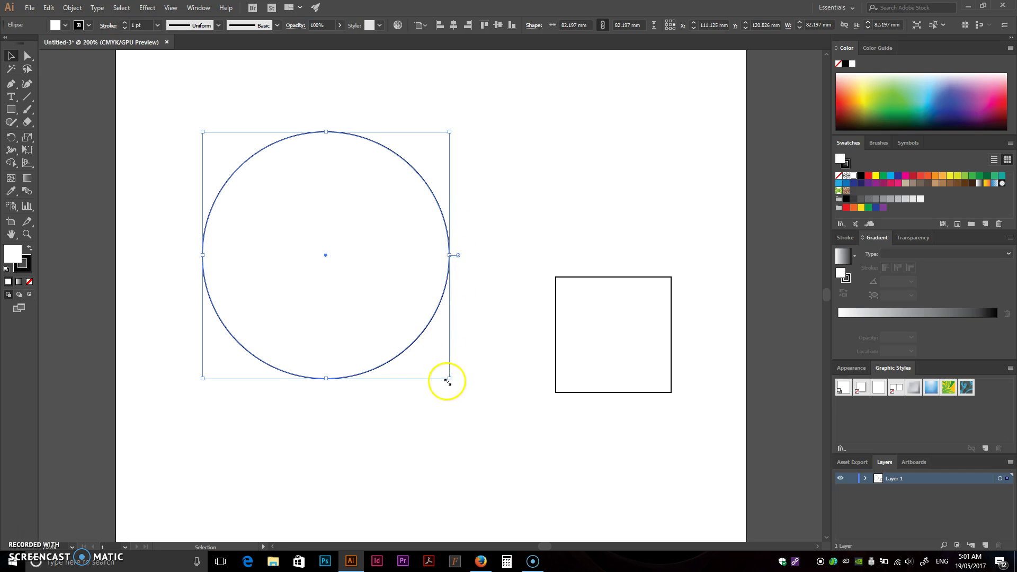
{"action": "left_click_drag", "start_coordinate": [327, 130], "coordinate": [326, 83]}
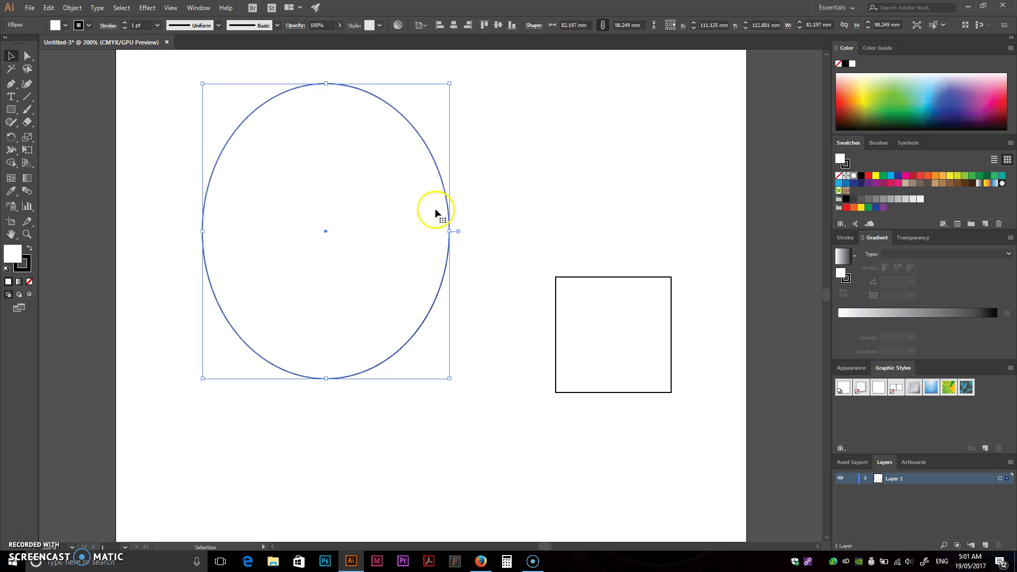
{"action": "left_click_drag", "start_coordinate": [449, 231], "coordinate": [506, 231]}
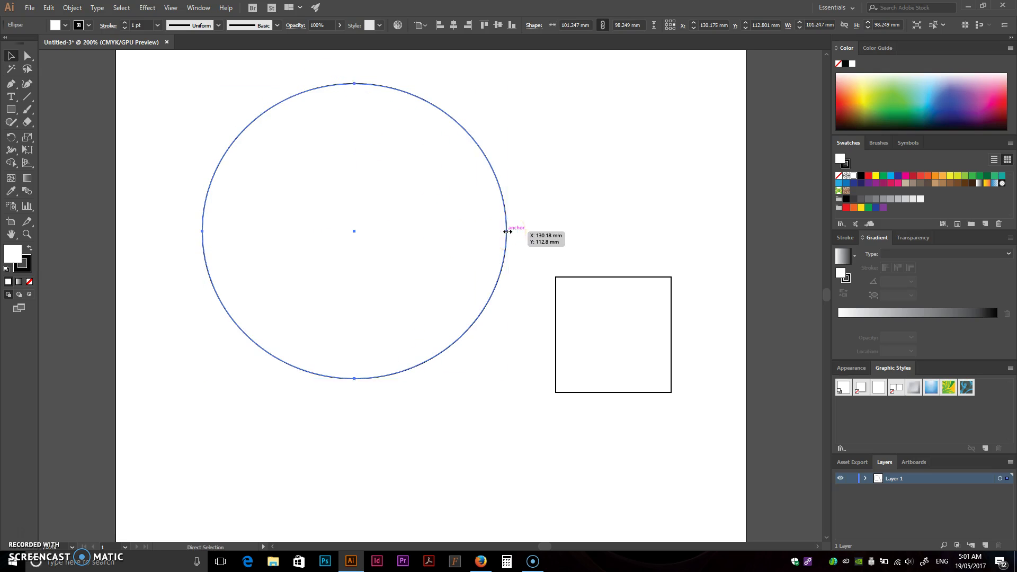
{"action": "key", "text": "ctrl+z"}
{"action": "key", "text": "ctrl+z"}
Scale the circle down proportionally to about 45 mm across and move it toward the page's upper middle.
{"action": "left_click_drag", "start_coordinate": [450, 132], "coordinate": [338, 243]}
{"action": "left_click_drag", "start_coordinate": [335, 316], "coordinate": [439, 222]}
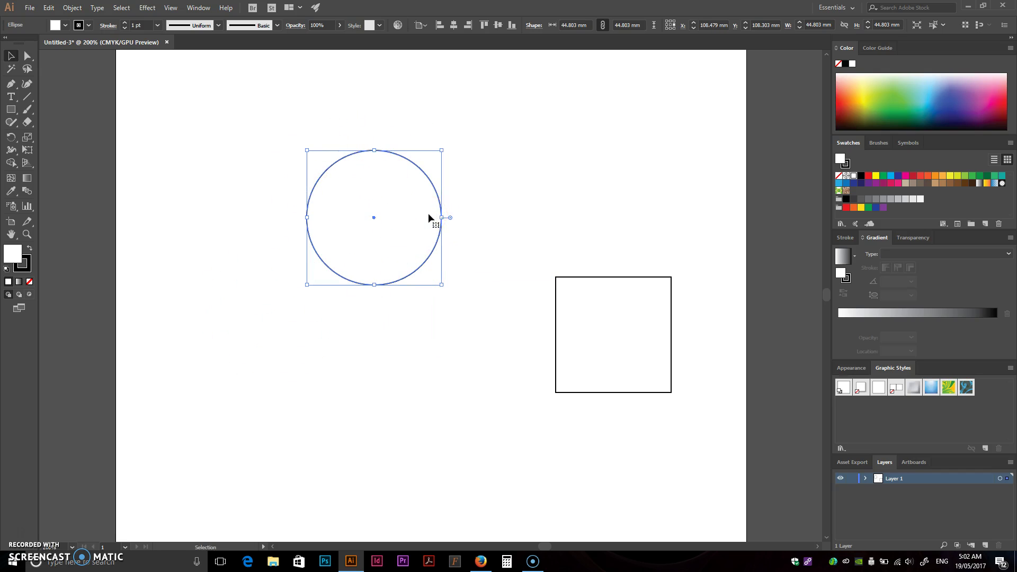
{"action": "left_click", "coordinate": [500, 199]}
{"action": "left_click", "coordinate": [408, 239]}
{"action": "left_click", "coordinate": [404, 237]}
Select the square and move it up and slightly left, closer to the circle.
{"action": "left_click", "coordinate": [571, 317]}
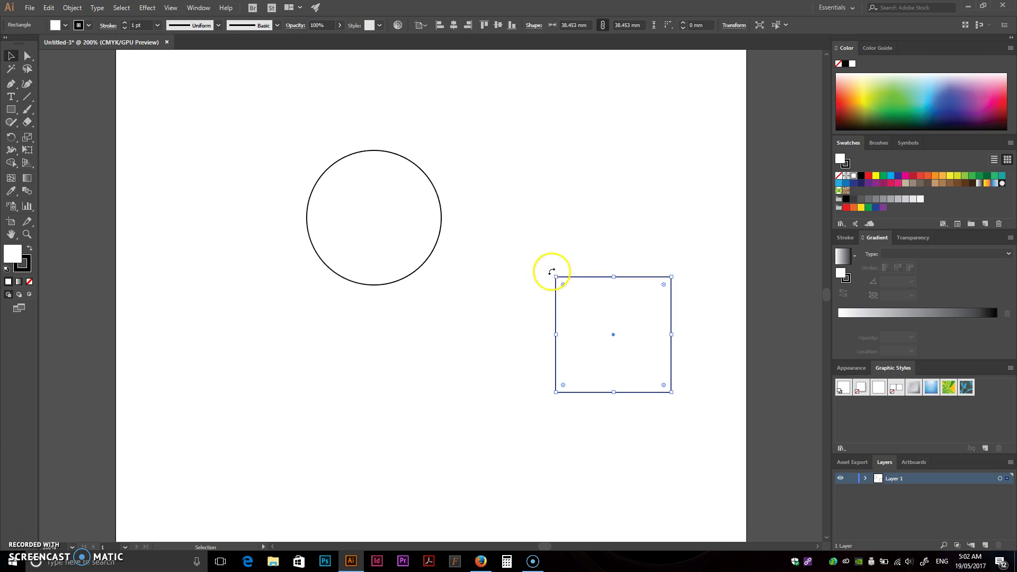
{"action": "left_click_drag", "start_coordinate": [581, 304], "coordinate": [545, 219]}
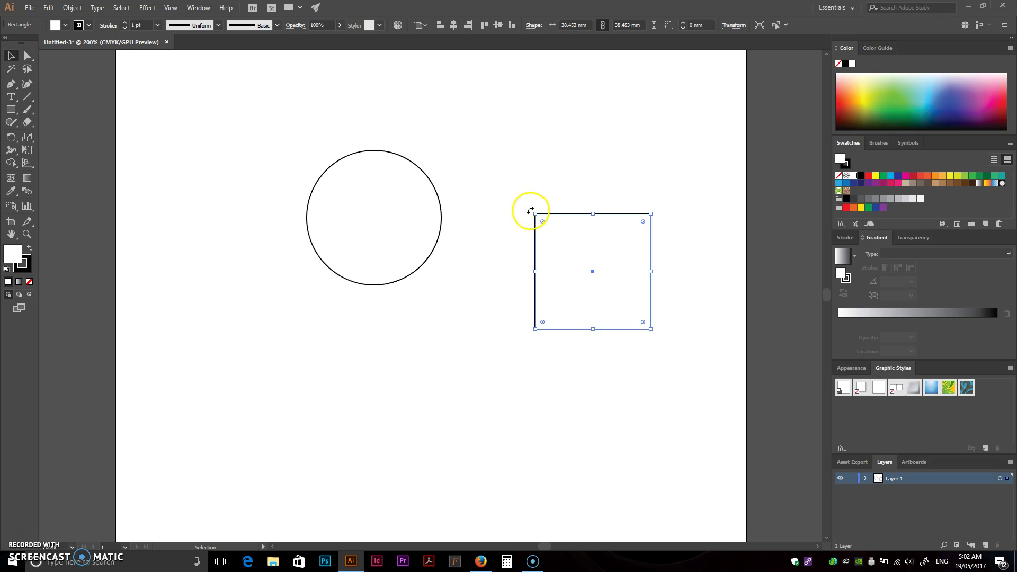
Rotate the square freely by its upper-left corner and undo the rotation.
{"action": "left_click_drag", "start_coordinate": [529, 210], "coordinate": [729, 404]}
{"action": "key", "text": "ctrl+z"}
Stretch the square leftward into a rectangle about 79 mm wide and move it down, below the circle's level.
{"action": "key", "text": "v"}
{"action": "left_click_drag", "start_coordinate": [535, 271], "coordinate": [413, 268]}
{"action": "left_click_drag", "start_coordinate": [529, 255], "coordinate": [537, 348]}
Rotate the rectangle 90° so it stands upright, and rotate the circle by its bounding-box corner.
{"action": "left_click_drag", "start_coordinate": [408, 339], "coordinate": [464, 330]}
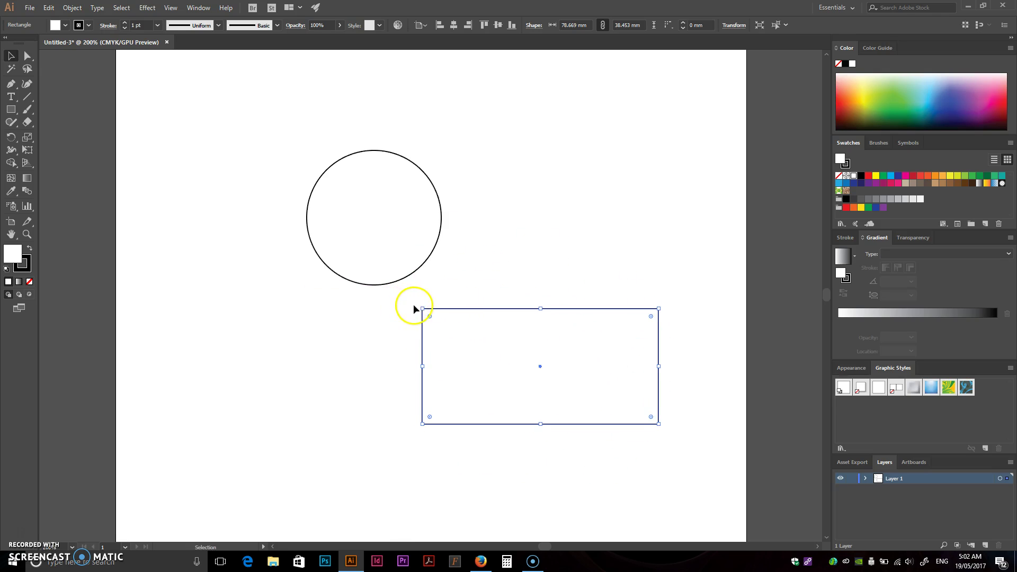
{"action": "left_click_drag", "start_coordinate": [419, 304], "coordinate": [563, 210]}
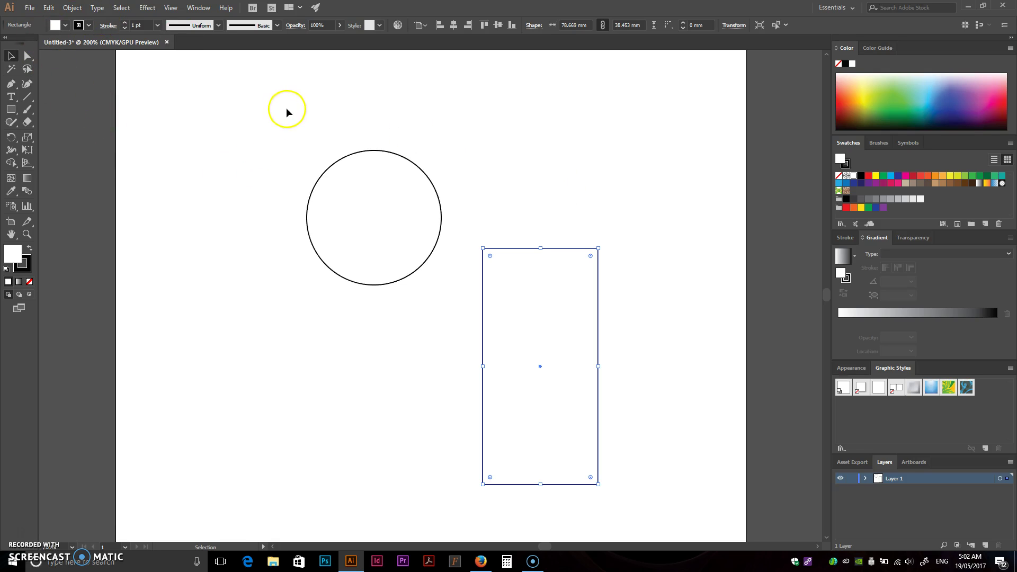
{"action": "left_click_drag", "start_coordinate": [276, 81], "coordinate": [453, 339]}
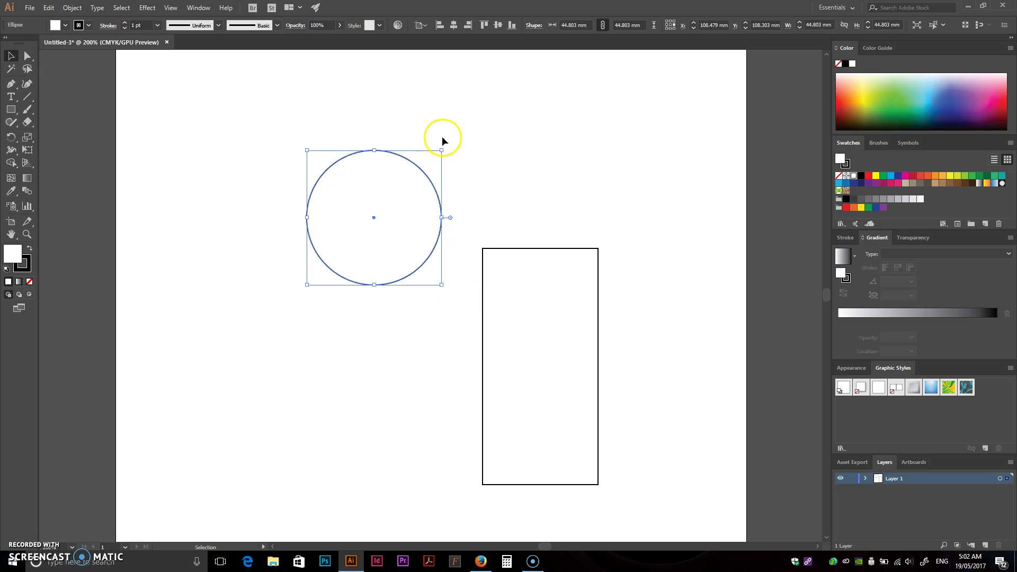
{"action": "left_click_drag", "start_coordinate": [447, 148], "coordinate": [224, 354]}
Move the circle left and down and the rectangle up until their top edges are level, ending with nothing selected.
{"action": "left_click_drag", "start_coordinate": [373, 220], "coordinate": [299, 154]}
{"action": "left_click_drag", "start_coordinate": [506, 341], "coordinate": [480, 212]}
{"action": "left_click_drag", "start_coordinate": [329, 150], "coordinate": [380, 214]}
{"action": "left_click_drag", "start_coordinate": [490, 211], "coordinate": [521, 276]}
{"action": "left_click_drag", "start_coordinate": [379, 207], "coordinate": [380, 256]}
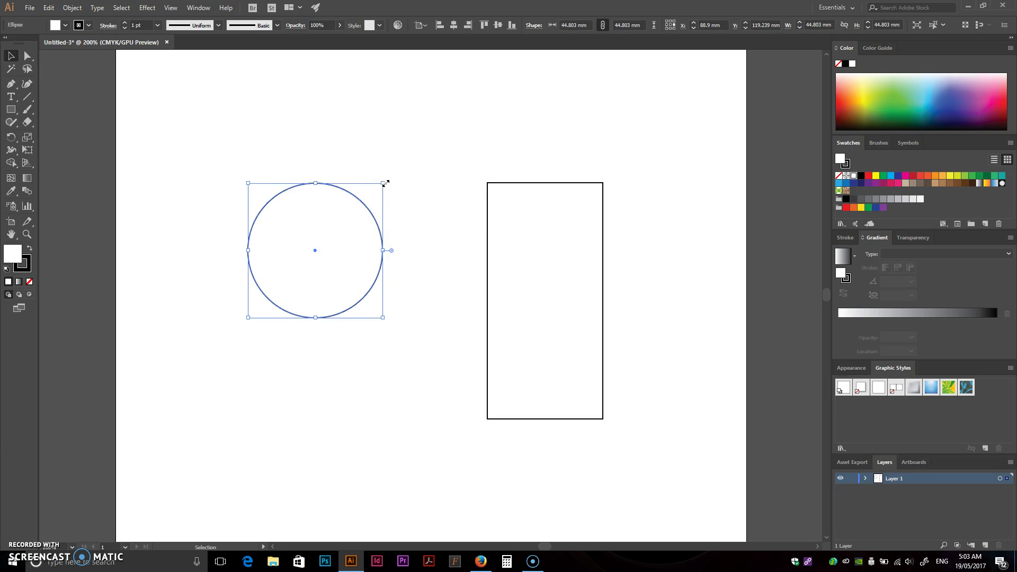
{"action": "left_click", "coordinate": [348, 166]}
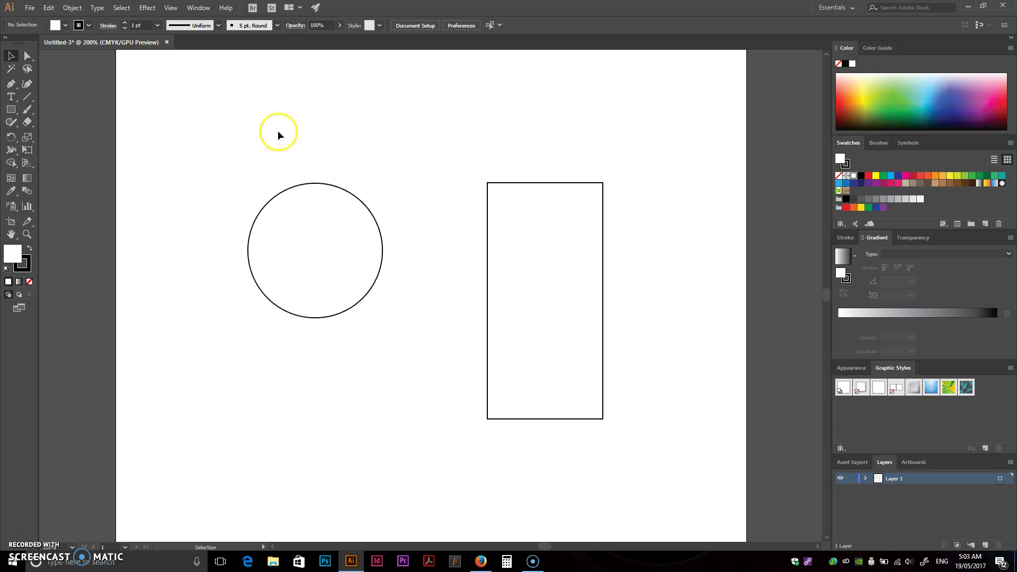
Select and delete both shapes, and create a 6-sided polygon near the page's upper middle with the Polygon tool.
{"action": "left_click_drag", "start_coordinate": [218, 150], "coordinate": [569, 374]}
{"action": "key", "text": "Delete"}
{"action": "left_click_drag", "start_coordinate": [11, 110], "coordinate": [50, 146]}
{"action": "left_click", "coordinate": [406, 243]}
{"action": "type", "text": "6"}
{"action": "key", "text": "Return"}
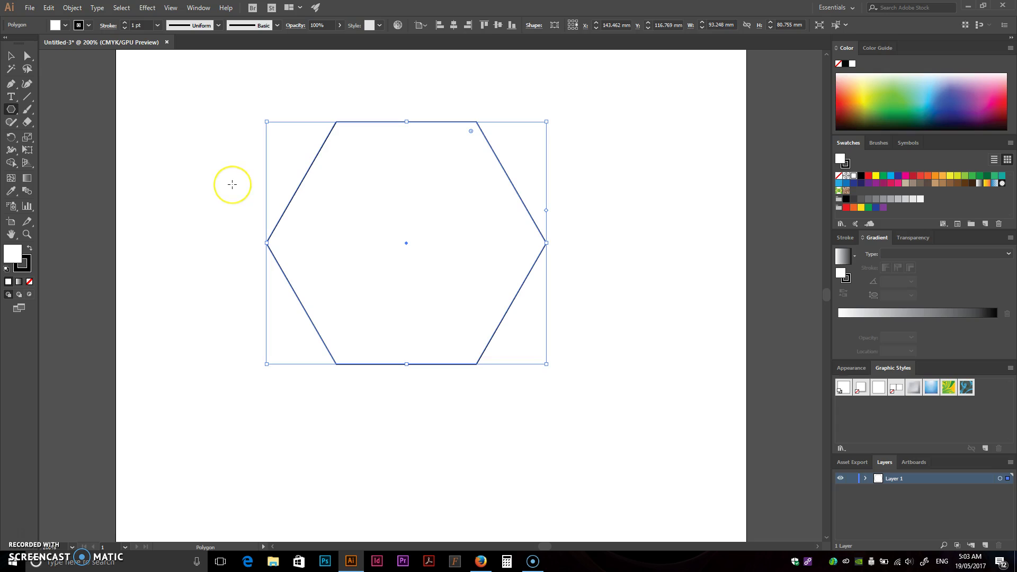
Replace the hexagon with a 9-sided polygon and move it down and right so it lies fully on the page.
{"action": "key", "text": "Delete"}
{"action": "left_click", "coordinate": [232, 186]}
{"action": "type", "text": "10"}
{"action": "key", "text": "Return"}
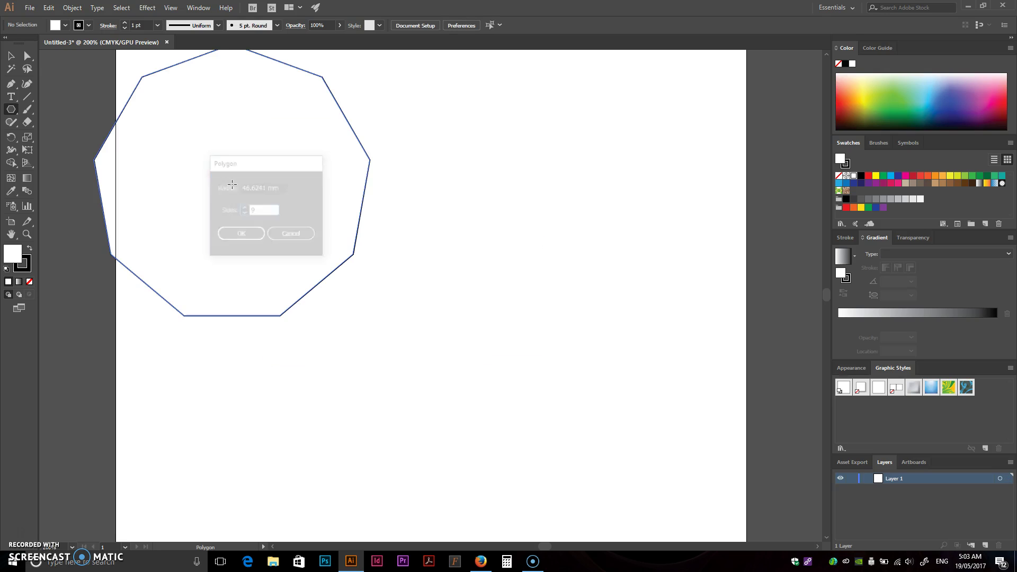
{"action": "left_click", "coordinate": [10, 56]}
{"action": "left_click_drag", "start_coordinate": [166, 139], "coordinate": [261, 256]}
Draw a circle about 53 mm across to the right of the polygon with the Ellipse tool, and deselect it.
{"action": "left_click", "coordinate": [9, 108]}
{"action": "left_click_drag", "start_coordinate": [9, 109], "coordinate": [62, 132]}
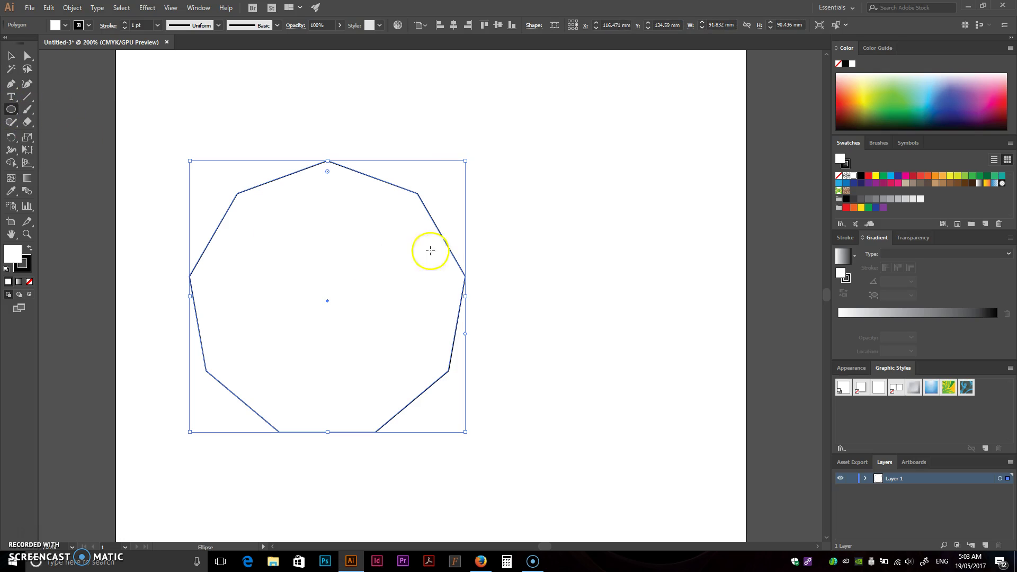
{"action": "left_click_drag", "start_coordinate": [534, 166], "coordinate": [693, 324]}
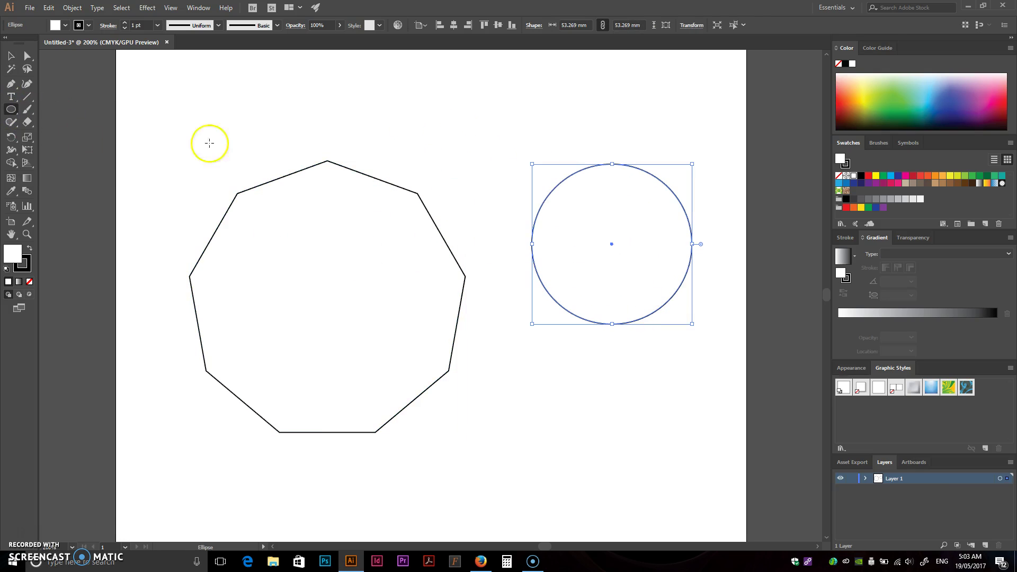
{"action": "left_click", "coordinate": [11, 56]}
{"action": "left_click", "coordinate": [170, 94]}
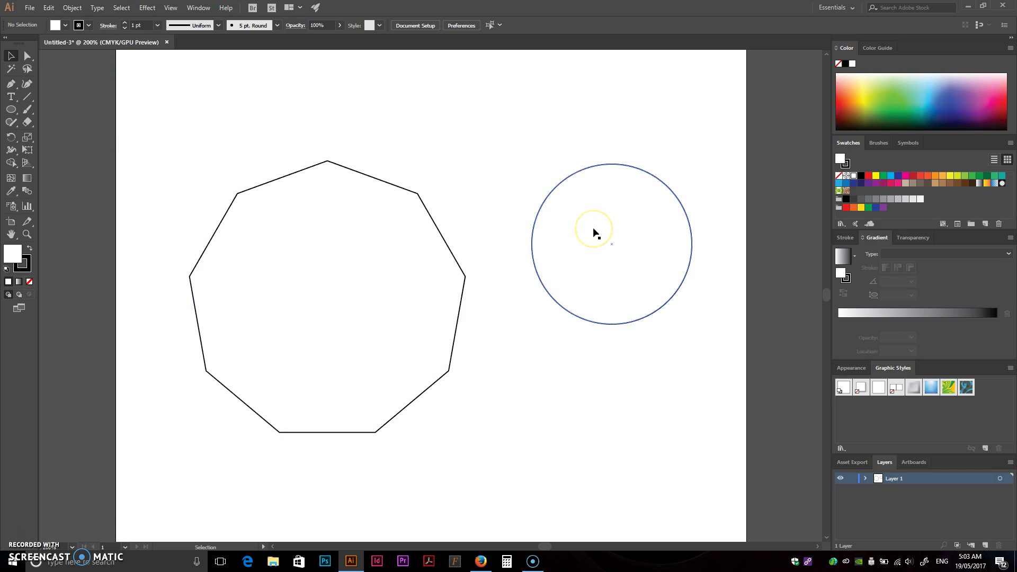
Move the whole polygon slightly right and the whole circle slightly left and down with the Selection tool.
{"action": "left_click", "coordinate": [25, 58]}
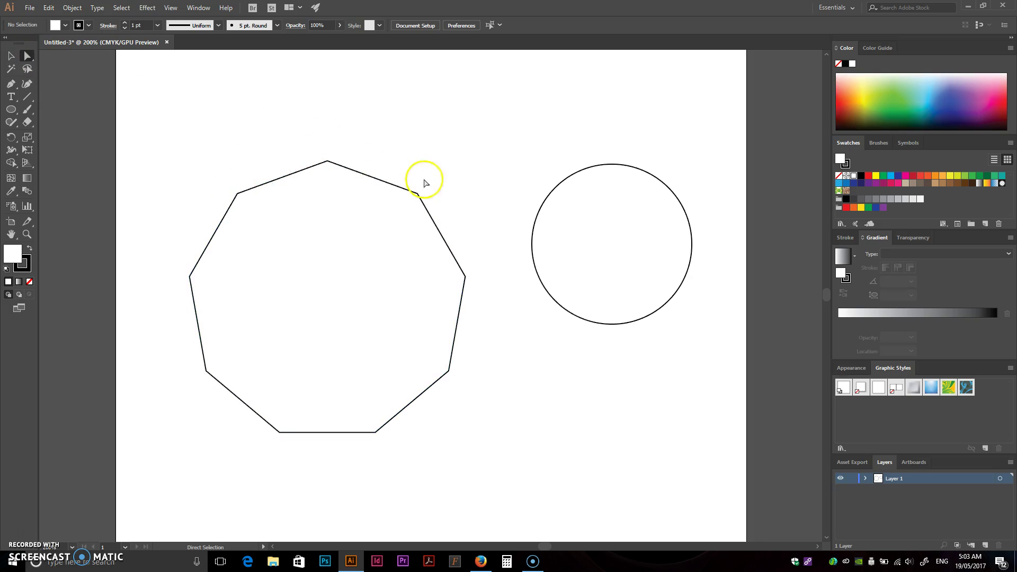
{"action": "left_click", "coordinate": [11, 59]}
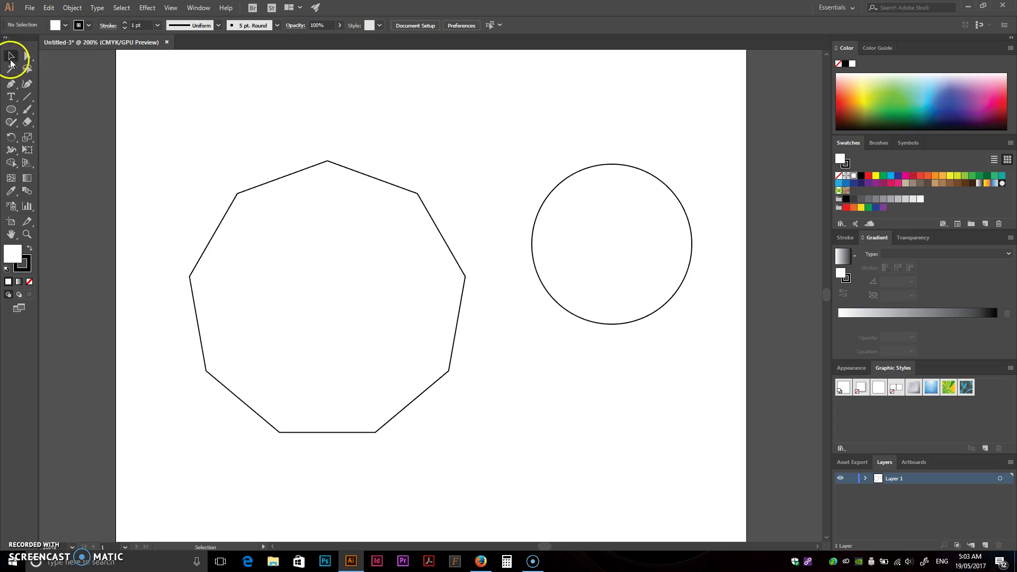
{"action": "left_click", "coordinate": [312, 181]}
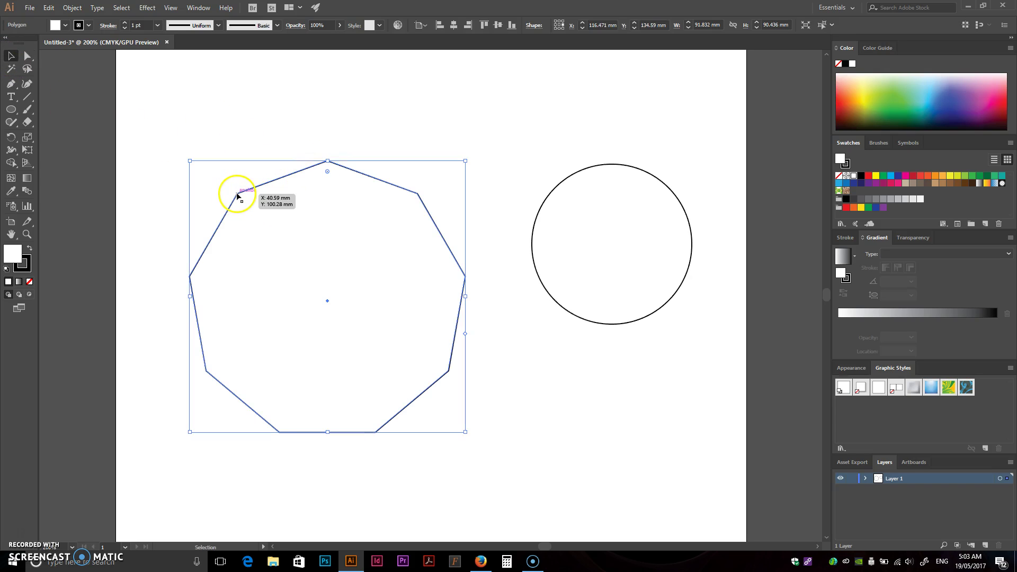
{"action": "mouse_move", "coordinate": [237, 195]}
{"action": "left_mouse_down"}
{"action": "mouse_move", "coordinate": [199, 114]}
{"action": "mouse_move", "coordinate": [251, 193]}
{"action": "left_mouse_up"}
{"action": "left_click", "coordinate": [562, 207]}
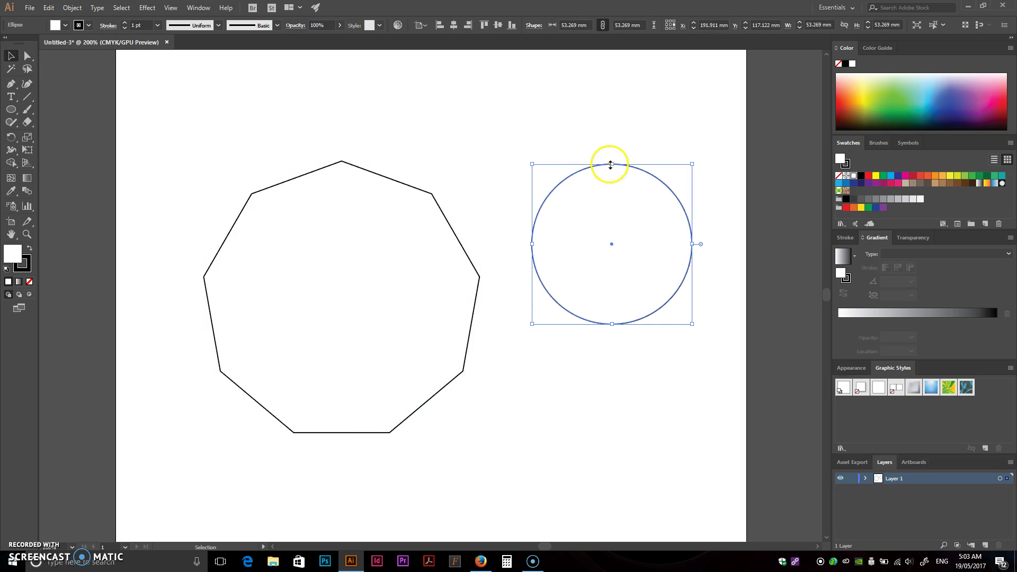
{"action": "mouse_move", "coordinate": [619, 163]}
{"action": "left_mouse_down"}
{"action": "mouse_move", "coordinate": [549, 103]}
{"action": "mouse_move", "coordinate": [608, 167]}
{"action": "left_mouse_up"}
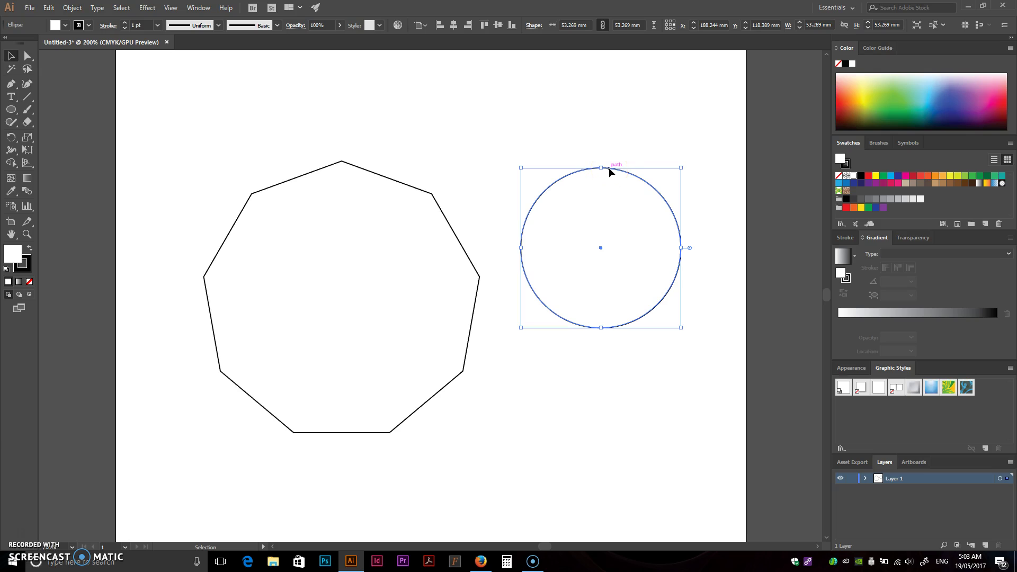
Displace three separate anchor points of the polygon with the Direct Selection tool, and undo all three moves.
{"action": "left_click", "coordinate": [28, 55]}
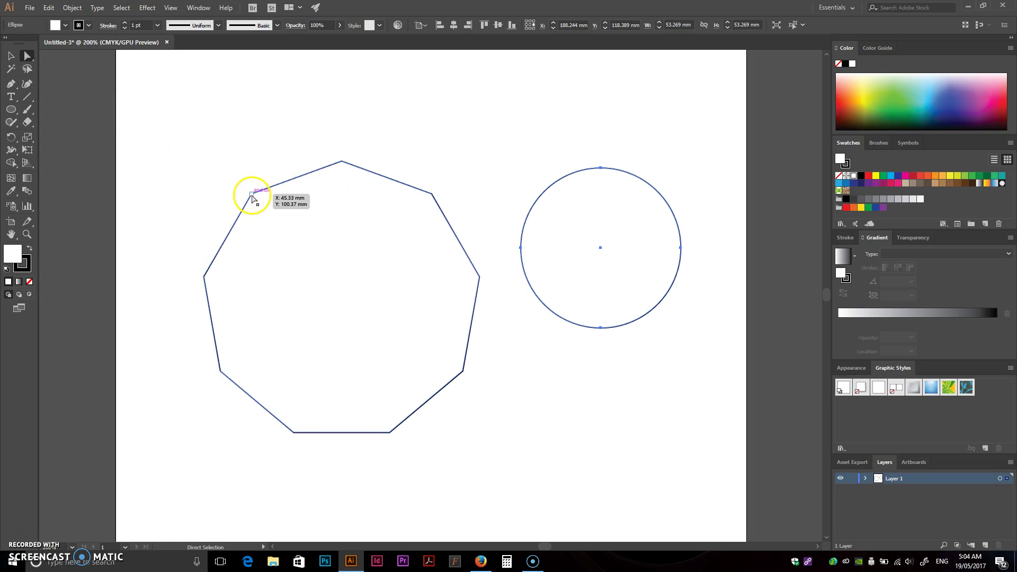
{"action": "left_click_drag", "start_coordinate": [251, 193], "coordinate": [196, 106]}
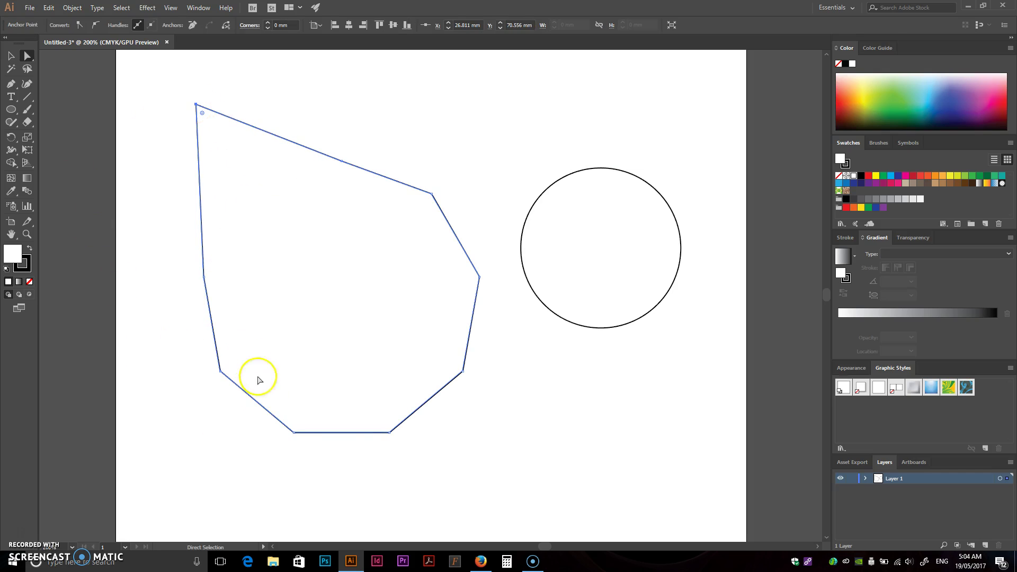
{"action": "left_click_drag", "start_coordinate": [290, 433], "coordinate": [332, 278]}
{"action": "left_click_drag", "start_coordinate": [480, 277], "coordinate": [391, 234]}
{"action": "key", "text": "ctrl+z"}
{"action": "key", "text": "ctrl+z"}
{"action": "key", "text": "ctrl+z"}
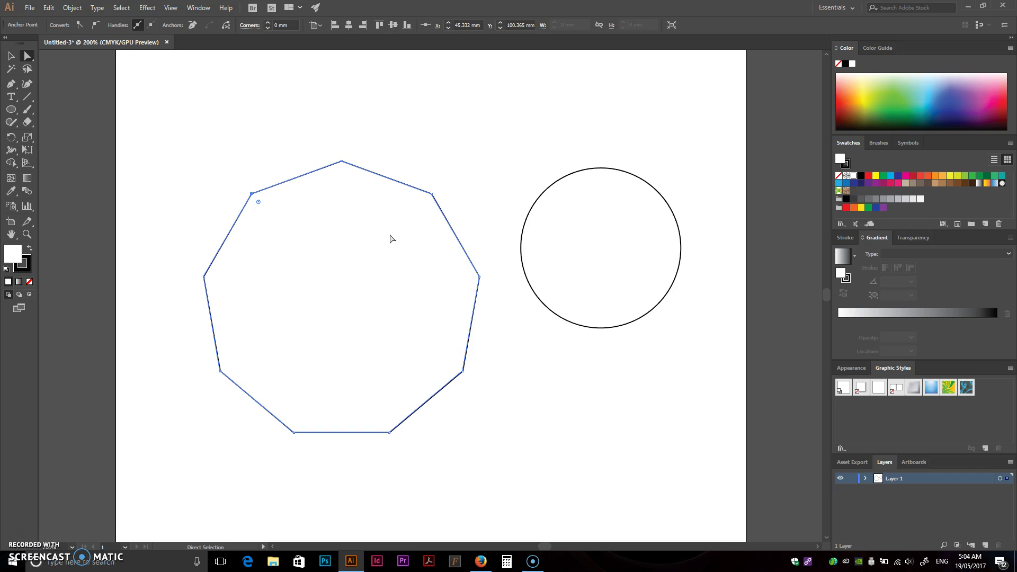
Move only the polygon's upper-left edge up and left with the Direct Selection tool, and undo the move.
{"action": "left_click", "coordinate": [295, 154]}
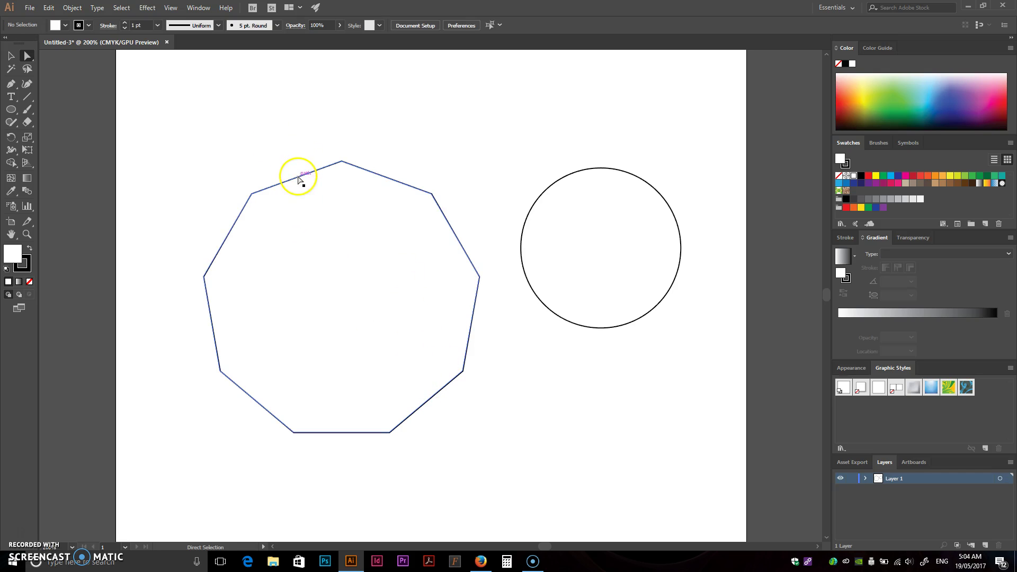
{"action": "left_click_drag", "start_coordinate": [295, 175], "coordinate": [247, 82]}
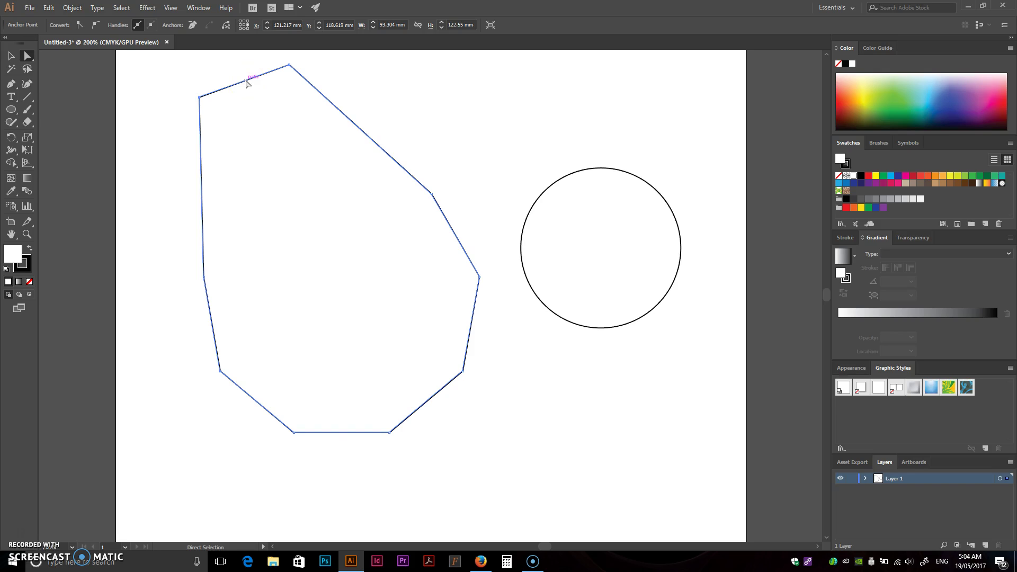
{"action": "key", "text": "ctrl+z"}
Select the circle and swing its top anchor's right direction handle down into the shape to bend the upper-right curve.
{"action": "left_click_drag", "start_coordinate": [248, 84], "coordinate": [605, 162]}
{"action": "left_click", "coordinate": [609, 183]}
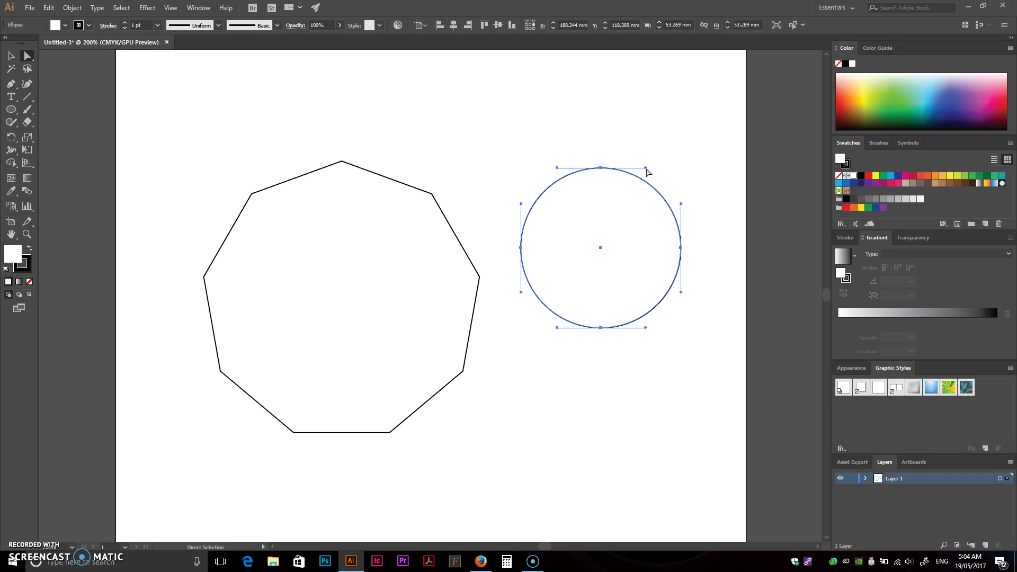
{"action": "left_click_drag", "start_coordinate": [646, 168], "coordinate": [610, 272]}
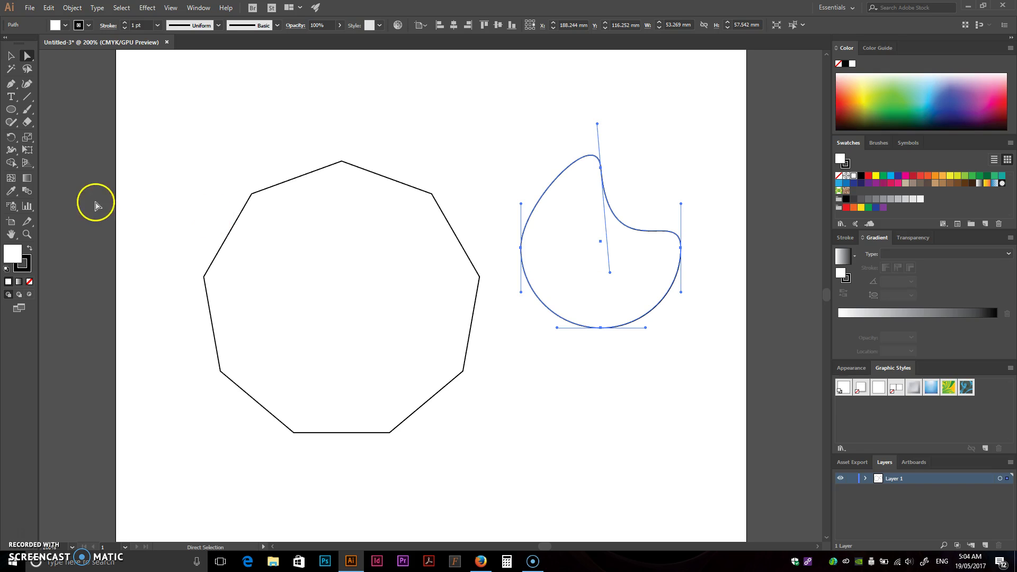
Nudge the polygon slightly up with the Selection tool, and select both shapes together before deselecting them.
{"action": "left_click", "coordinate": [11, 57]}
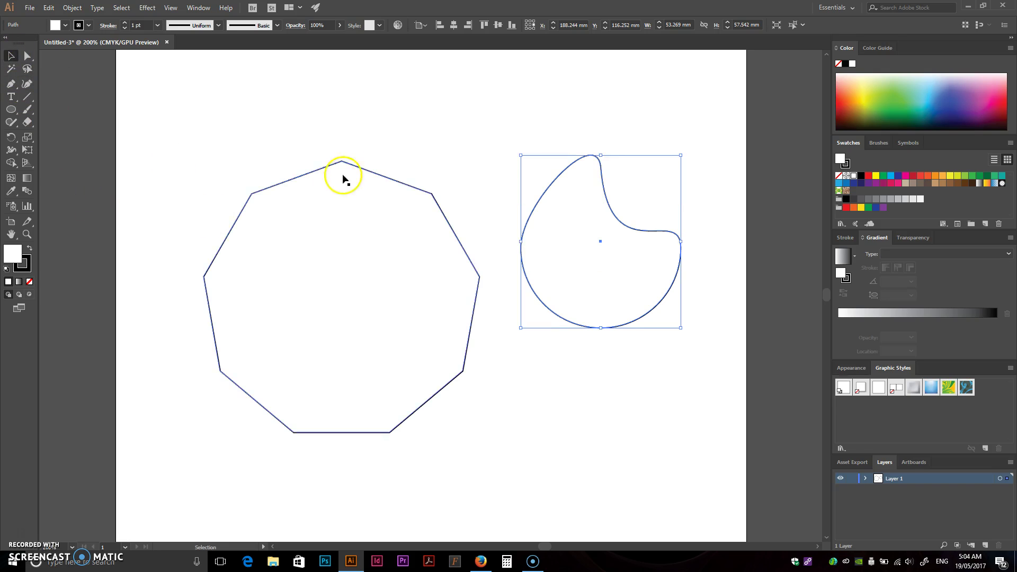
{"action": "left_click", "coordinate": [341, 171]}
{"action": "left_click", "coordinate": [296, 110]}
{"action": "left_click_drag", "start_coordinate": [208, 106], "coordinate": [588, 390]}
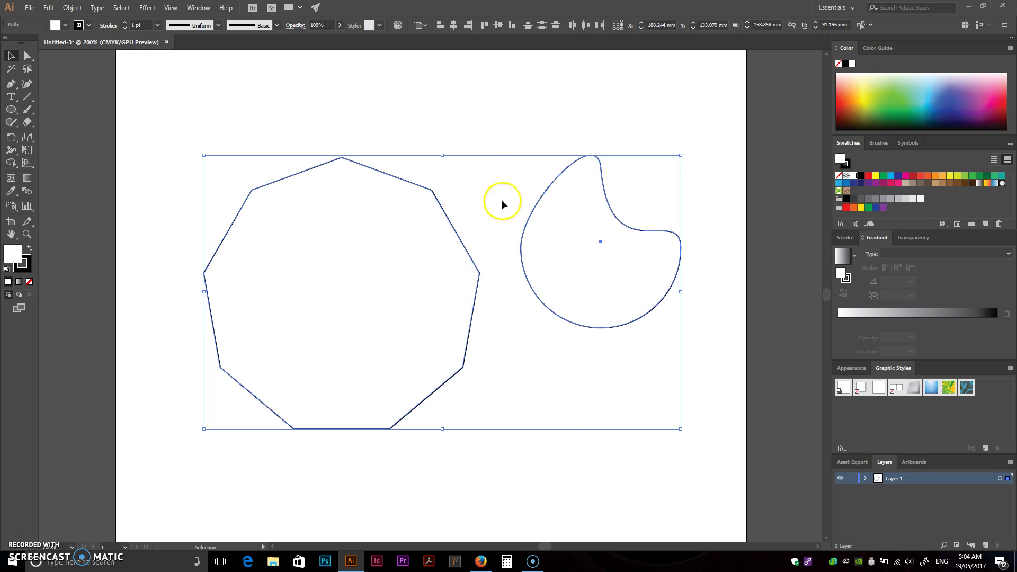
{"action": "left_click", "coordinate": [177, 86]}
Select the whole polygon with the Direct Selection tool, move it down and slightly left, and deselect it.
{"action": "left_click", "coordinate": [27, 55]}
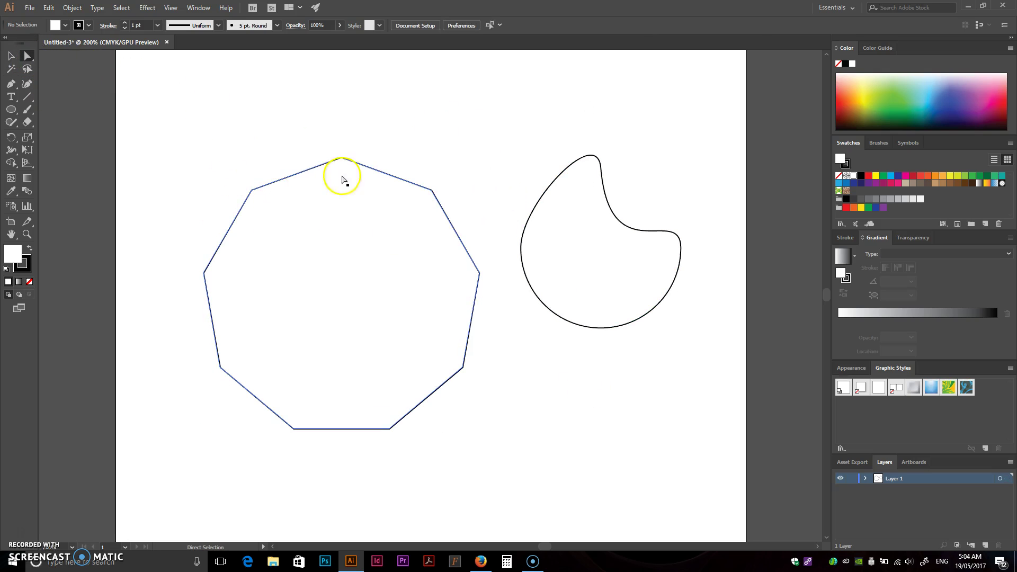
{"action": "left_click", "coordinate": [358, 240]}
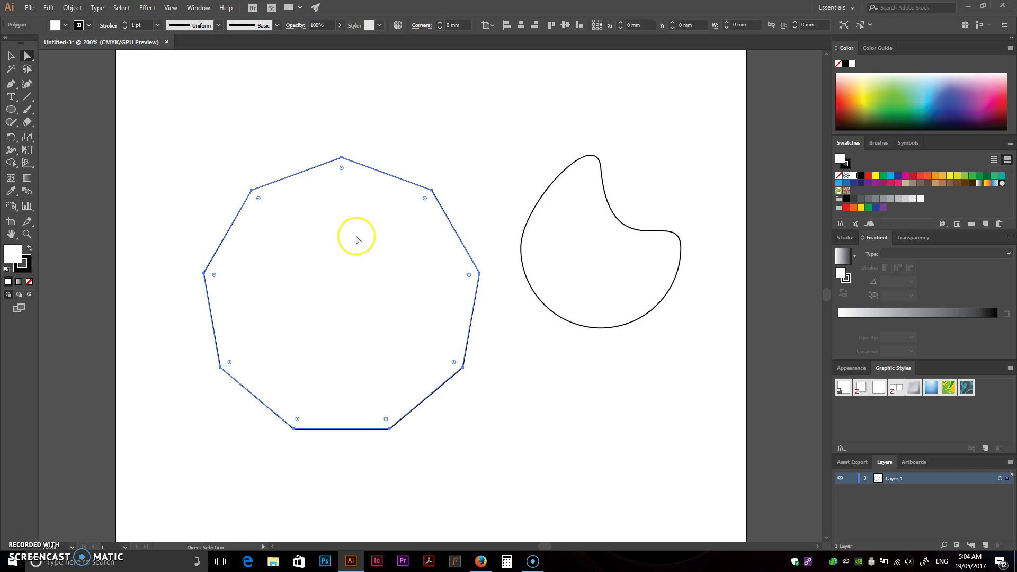
{"action": "left_click_drag", "start_coordinate": [249, 188], "coordinate": [246, 232]}
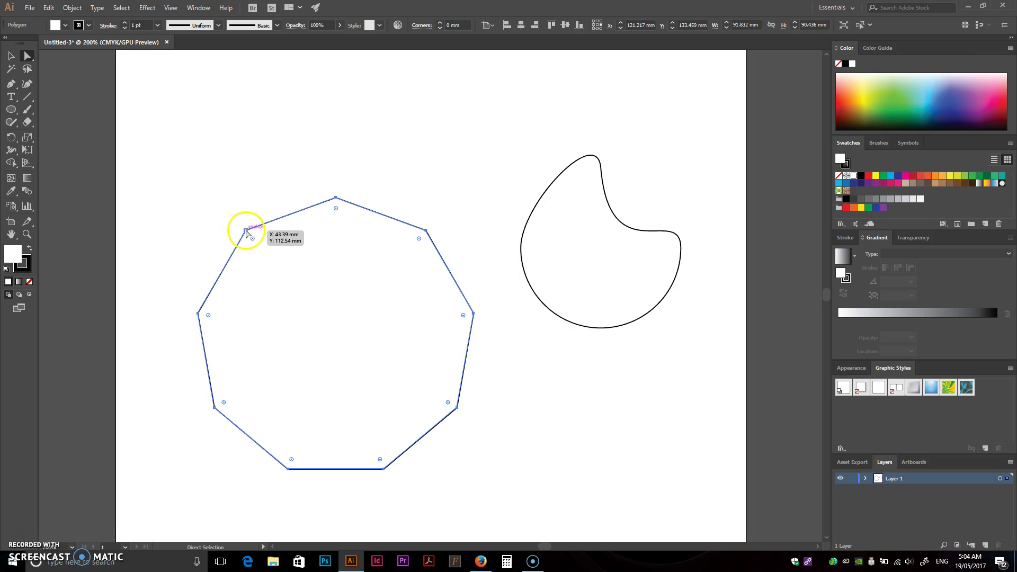
{"action": "left_click", "coordinate": [257, 150]}
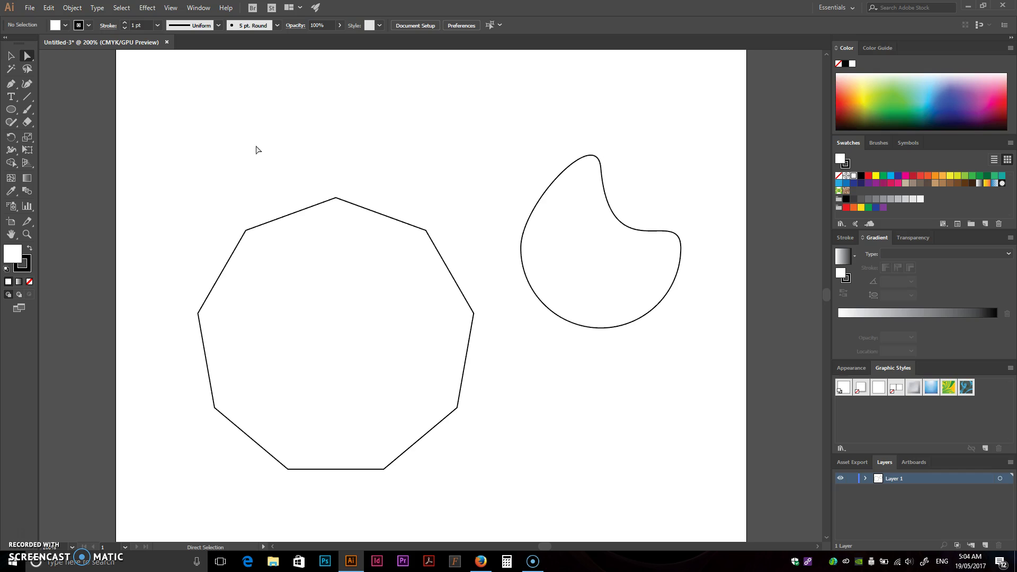
Move the polygon's upper-left anchor point up and left on its own, and undo the move.
{"action": "left_click_drag", "start_coordinate": [246, 230], "coordinate": [201, 158]}
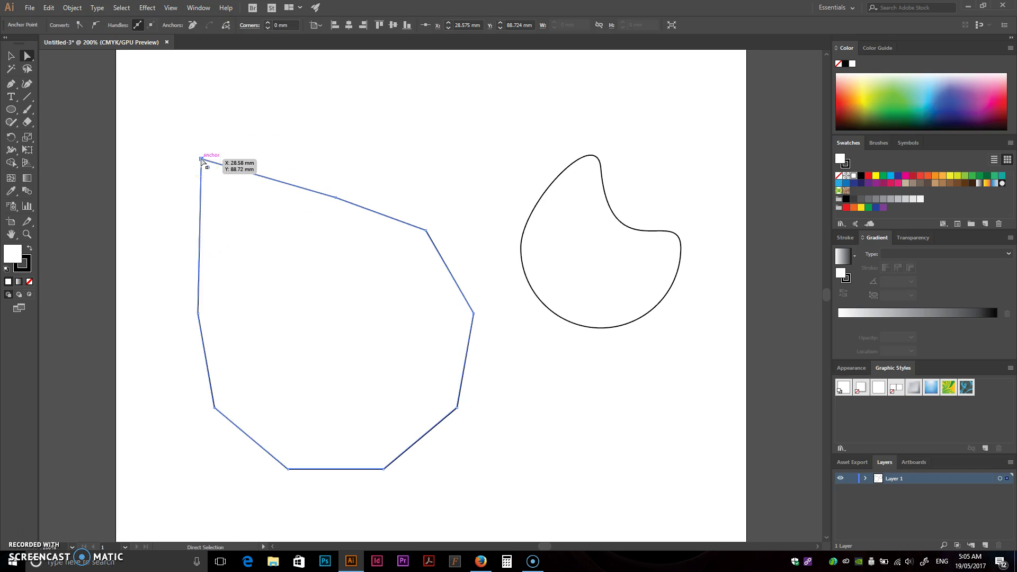
{"action": "key", "text": "ctrl+z"}
{"action": "left_click", "coordinate": [237, 138]}
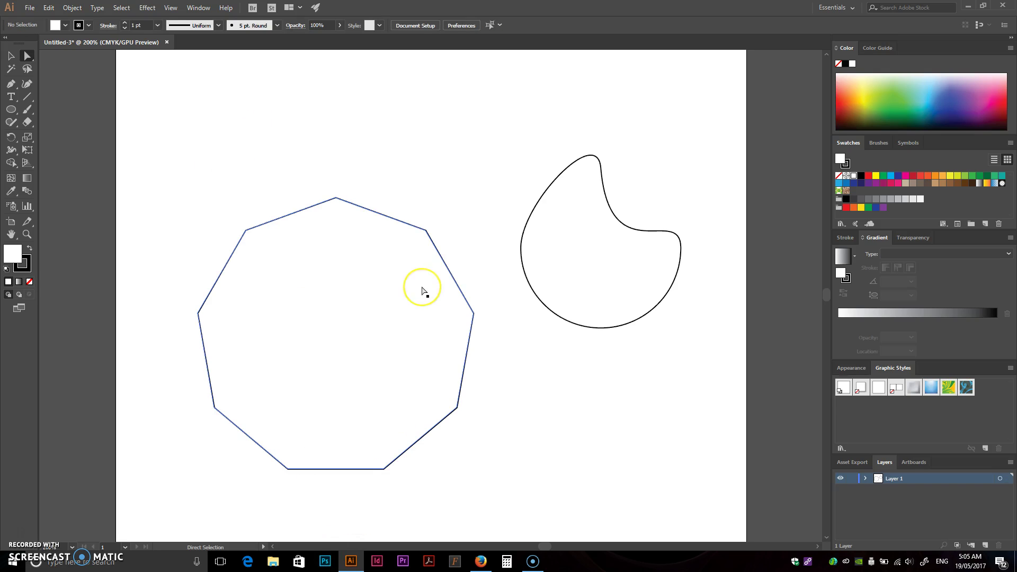
Select only the polygon's upper-left anchor point and move it up and left to about X 31 mm, Y 87 mm.
{"action": "left_click", "coordinate": [520, 493]}
{"action": "left_click", "coordinate": [341, 331]}
{"action": "left_click", "coordinate": [341, 331]}
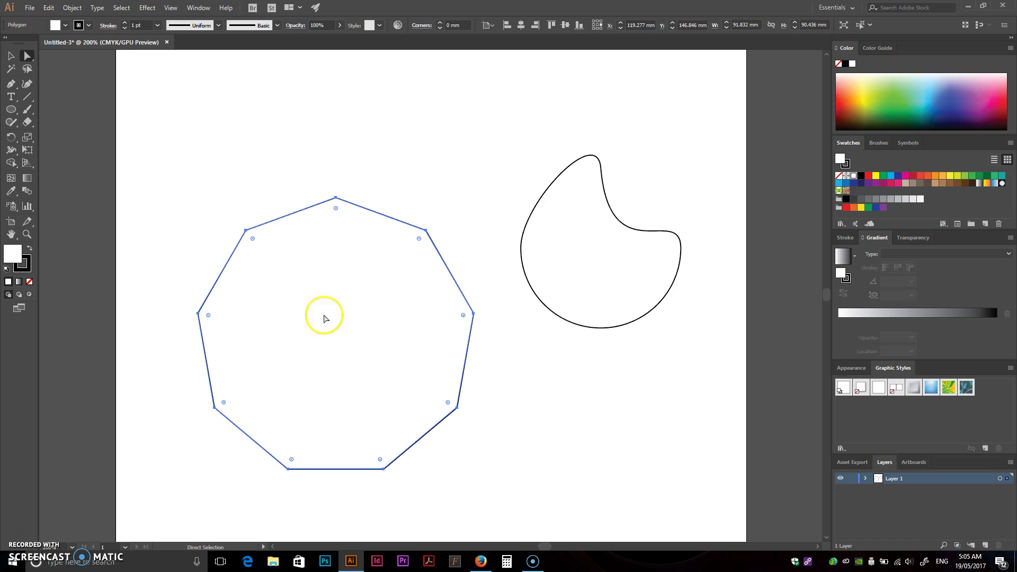
{"action": "left_click", "coordinate": [245, 230]}
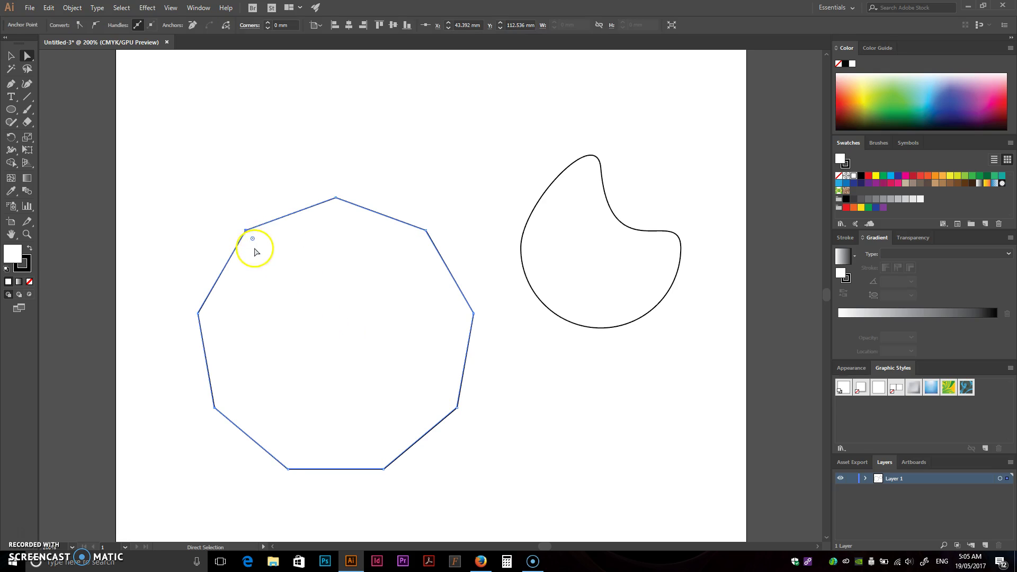
{"action": "left_click_drag", "start_coordinate": [245, 232], "coordinate": [208, 154]}
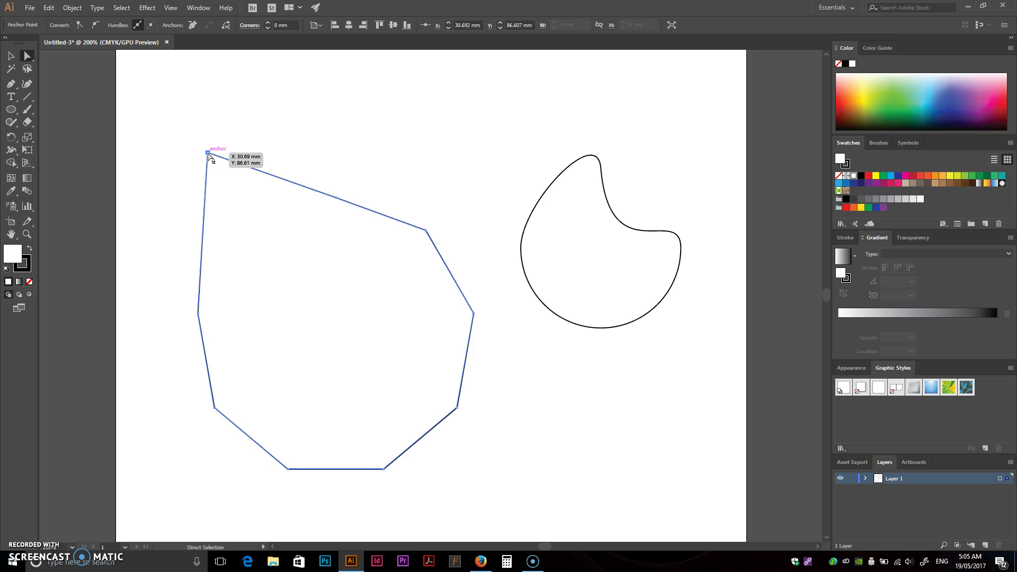
Move the bent circle's top anchor to about X 168 mm, Y 81 mm and extend its lower handle outward past the right edge.
{"action": "left_click", "coordinate": [583, 193]}
{"action": "left_click", "coordinate": [652, 329]}
{"action": "left_click", "coordinate": [602, 186]}
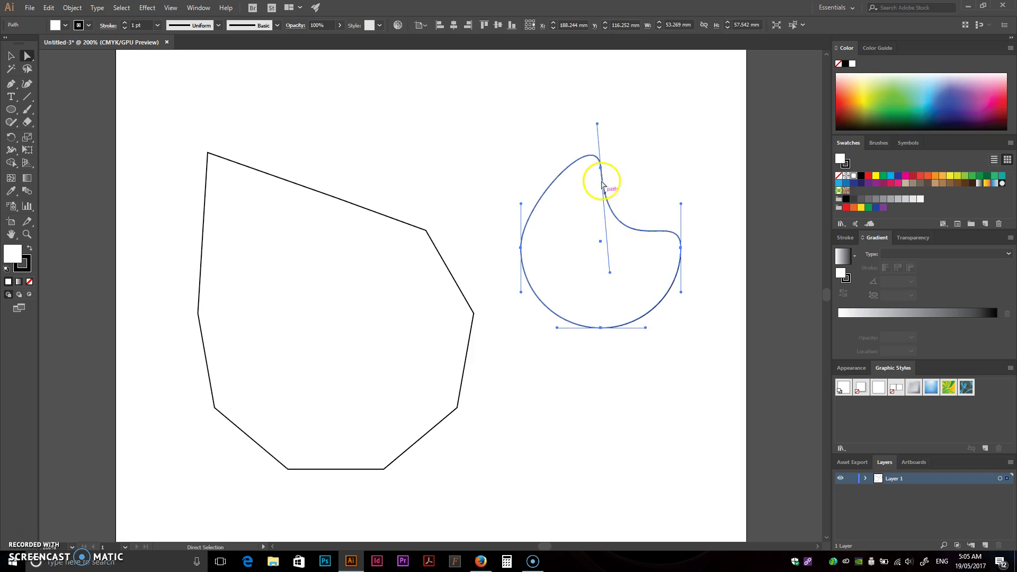
{"action": "left_click", "coordinate": [601, 168]}
{"action": "left_click_drag", "start_coordinate": [602, 167], "coordinate": [620, 137]}
{"action": "left_click_drag", "start_coordinate": [629, 242], "coordinate": [721, 271]}
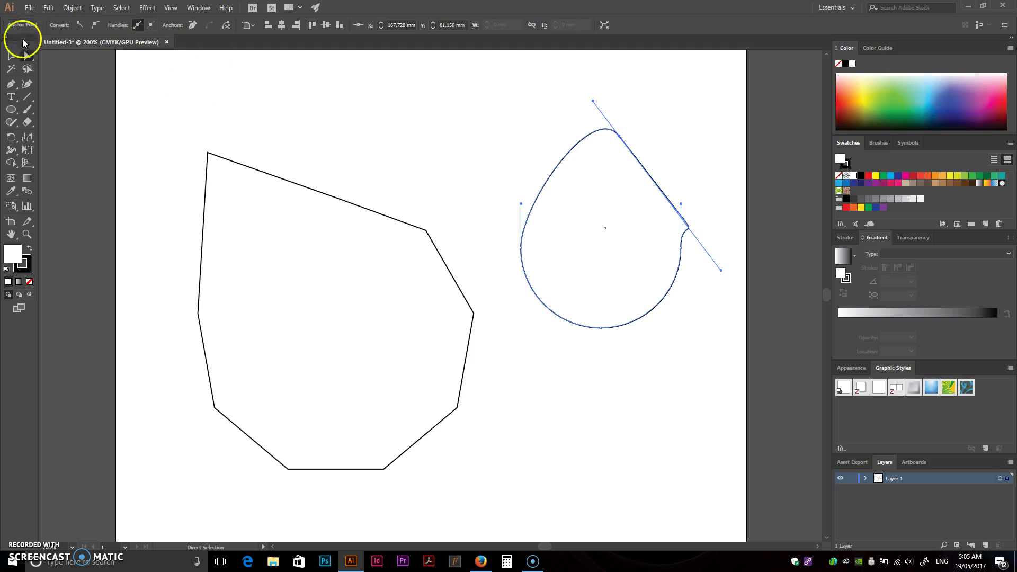
Select both reshaped objects with the Selection tool and delete them from the page.
{"action": "key", "text": "v"}
{"action": "left_click_drag", "start_coordinate": [174, 109], "coordinate": [615, 407]}
{"action": "key", "text": "Delete"}
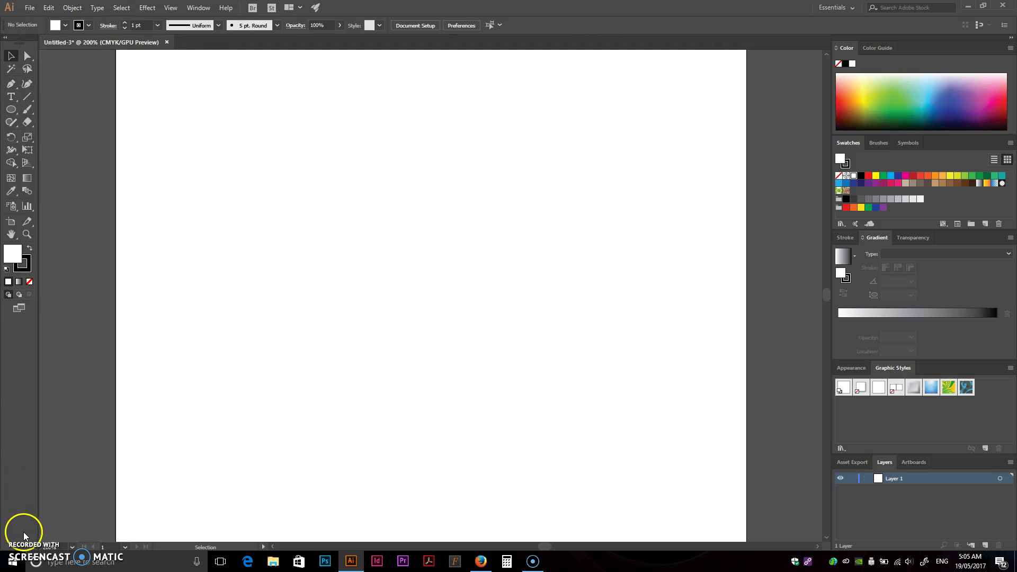